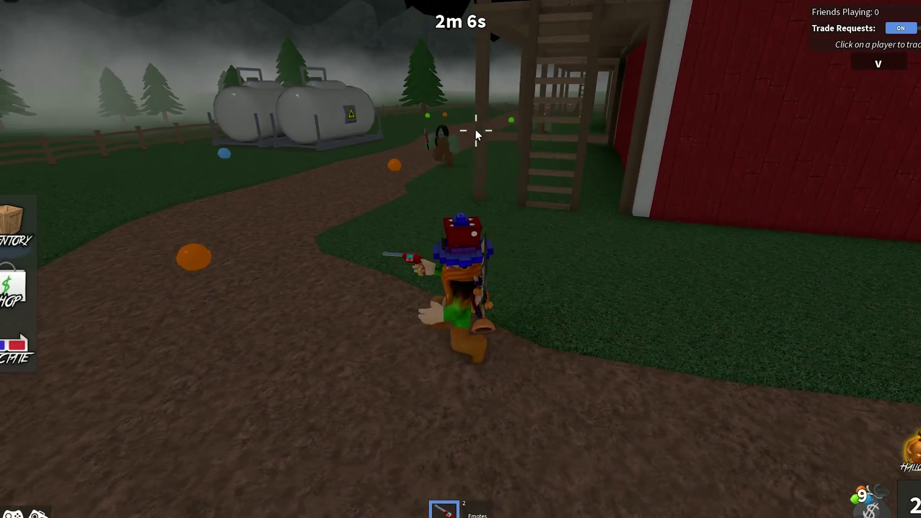
# - Shoot at the target ahead, then walk the character along the dirt path by the barn
pyautogui.click(502, 148)
pyautogui.press('s')
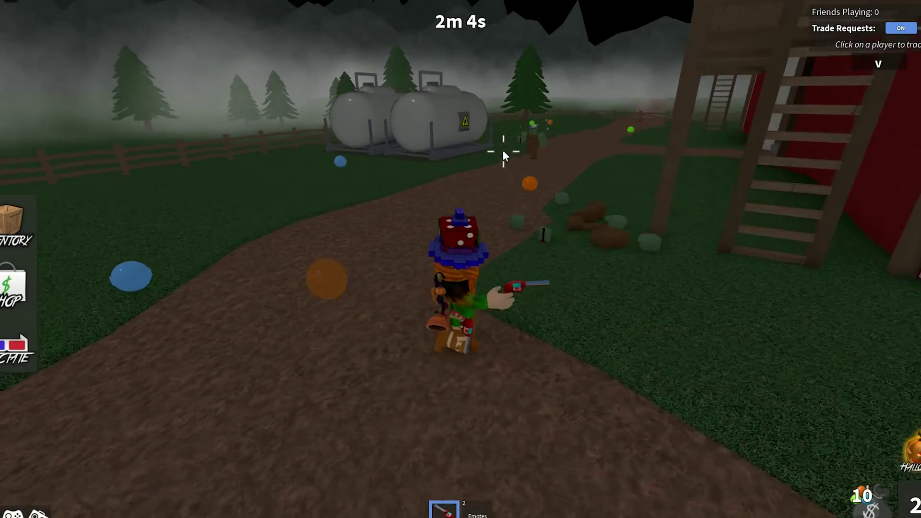
pyautogui.press('s')
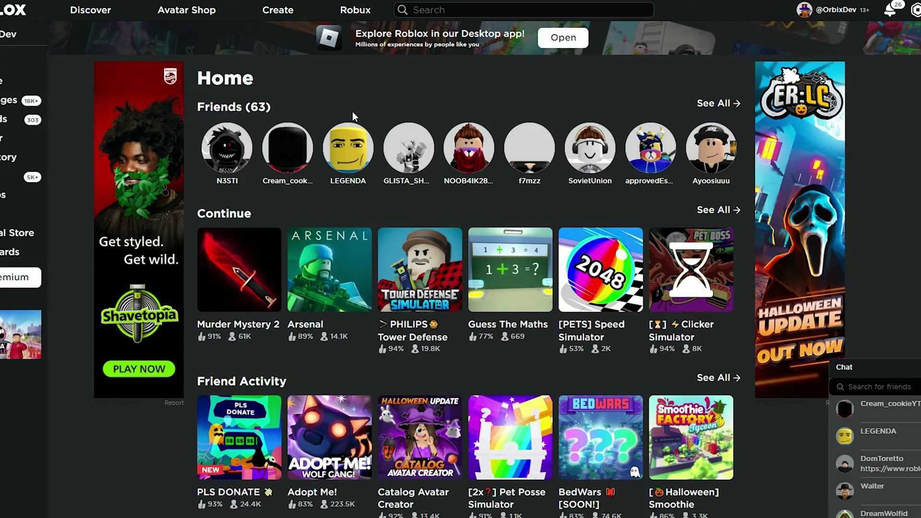
# - Go to the Create page and launch Roblox Studio to make a new experience
pyautogui.click(282, 19)
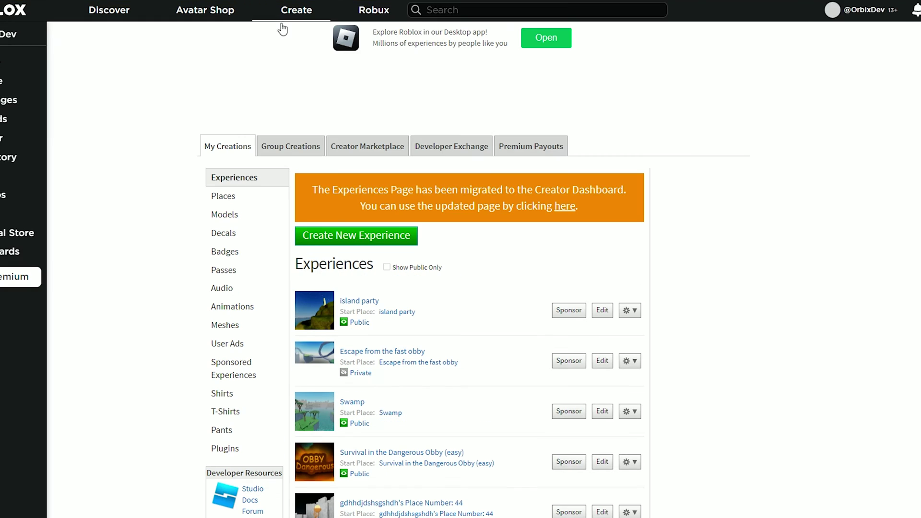
pyautogui.click(348, 230)
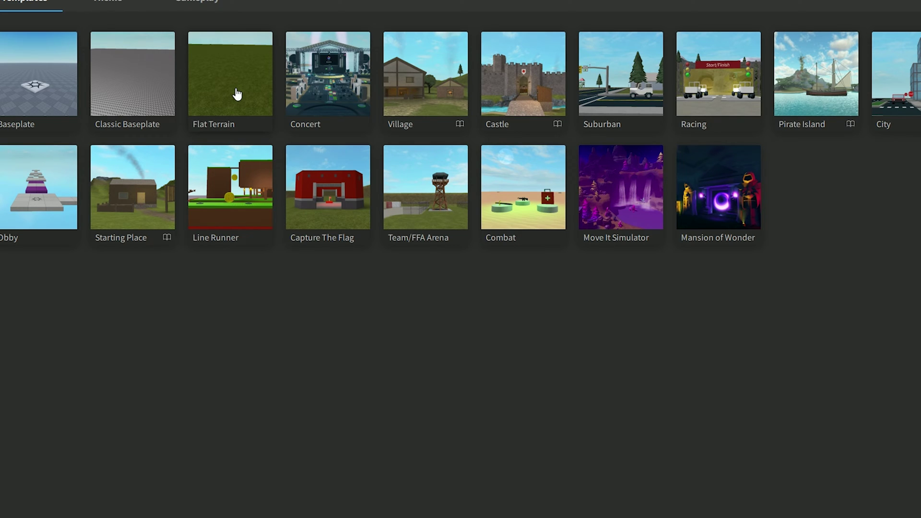
# - Start a Flat Terrain place, then orbit Blender's grass scene and deselect the red point light
pyautogui.click(236, 94)
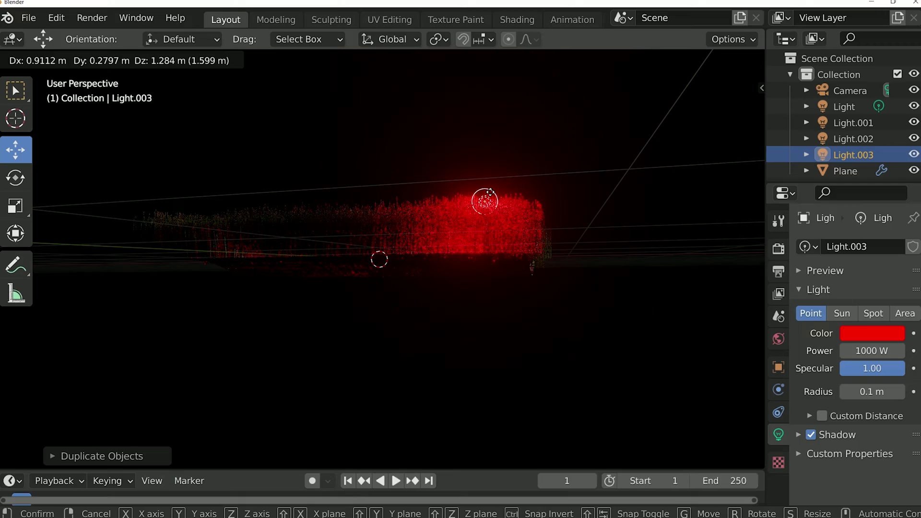
pyautogui.moveTo(379, 372); pyautogui.dragTo(337, 381, button='middle')
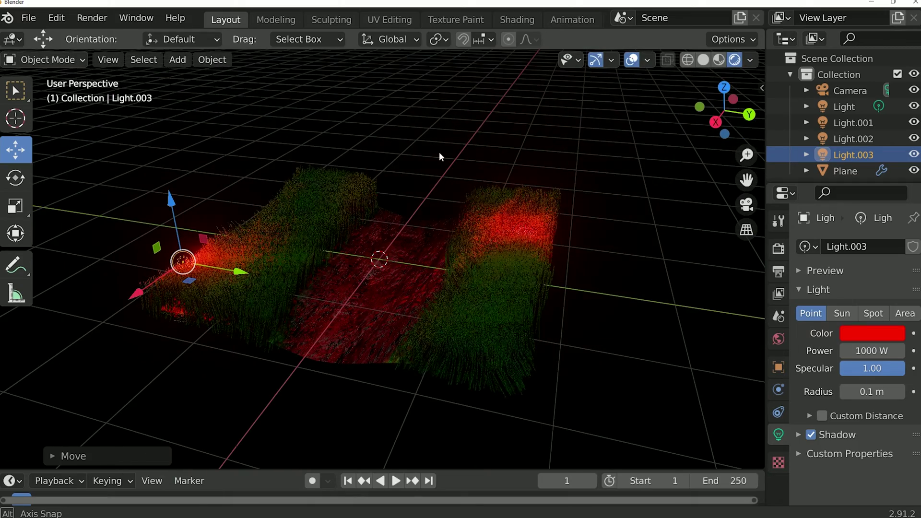
pyautogui.click(601, 80)
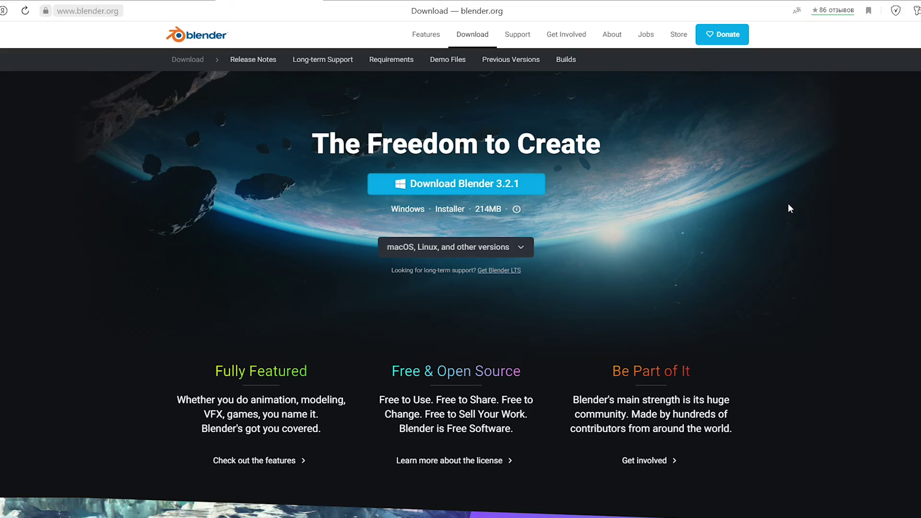
# - Scroll through the blender.org page
pyautogui.scroll(-5, 788, 204)
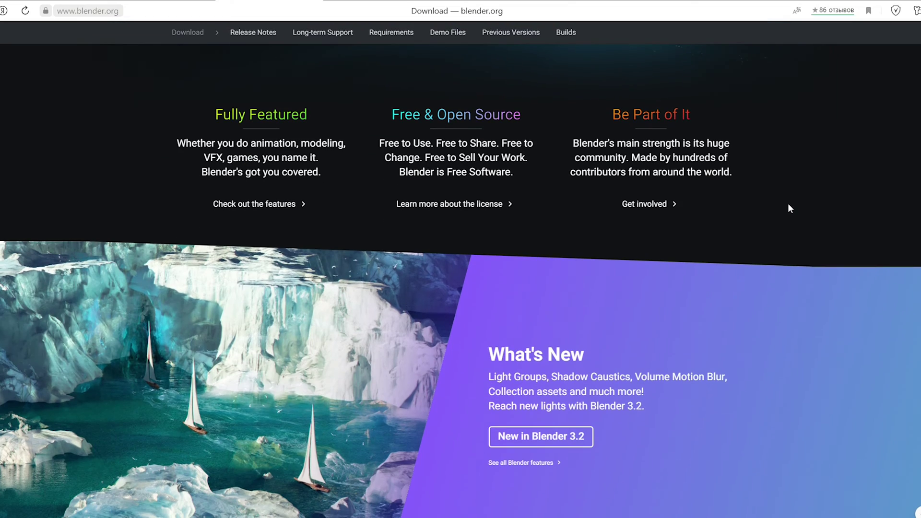
pyautogui.scroll(-3, 789, 205)
pyautogui.scroll(-6, 790, 208)
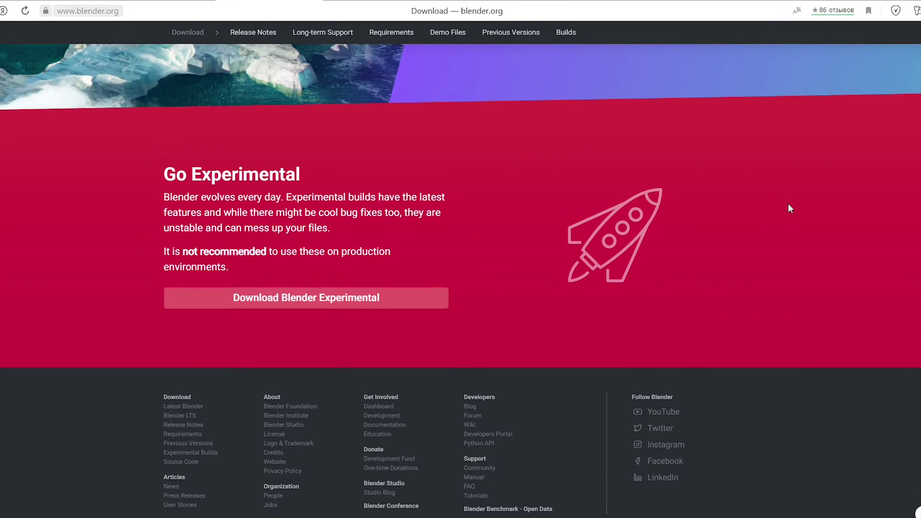
pyautogui.scroll(12, 790, 208)
pyautogui.scroll(3, 789, 208)
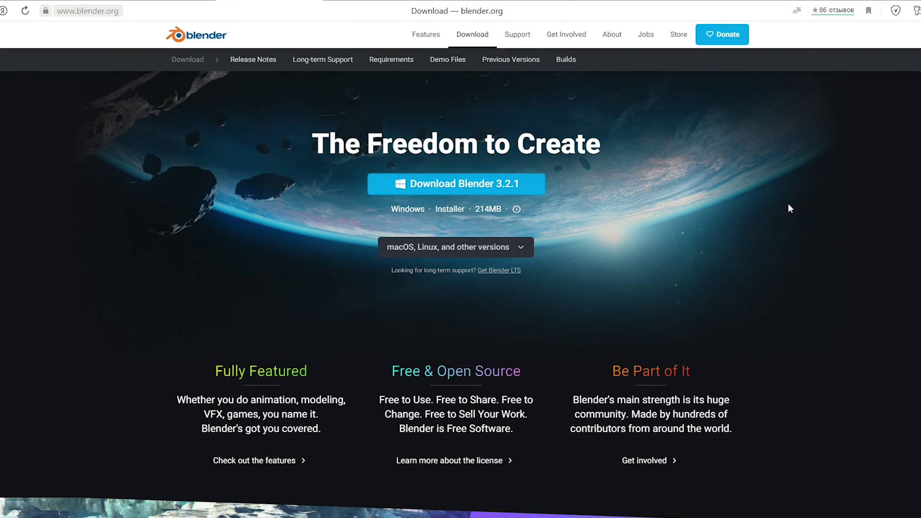
pyautogui.scroll(-2, 789, 207)
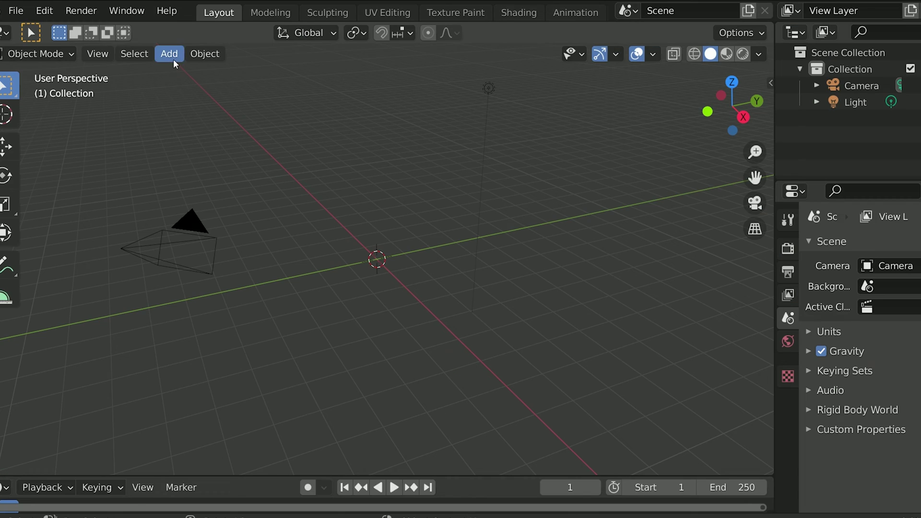
# - Add a cube mesh to the Blender scene
pyautogui.click(173, 56)
pyautogui.moveTo(217, 77)
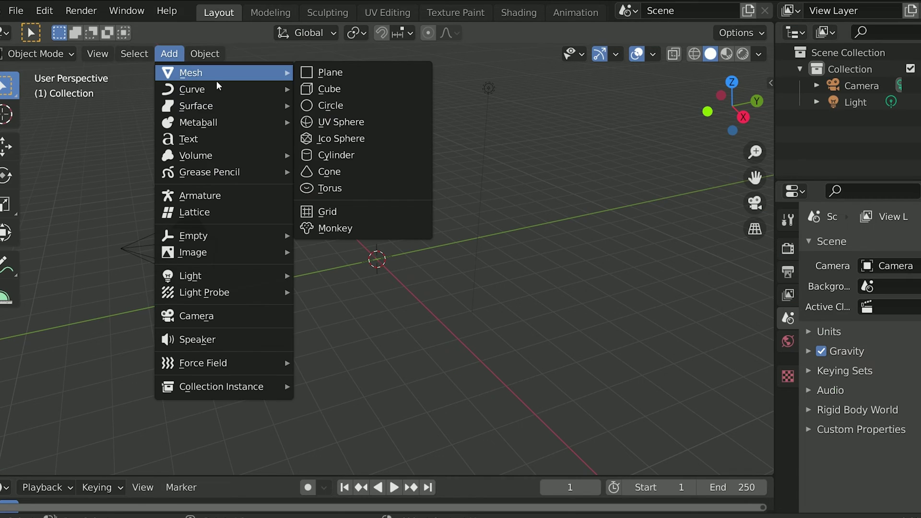
pyautogui.click(321, 89)
pyautogui.click(271, 13)
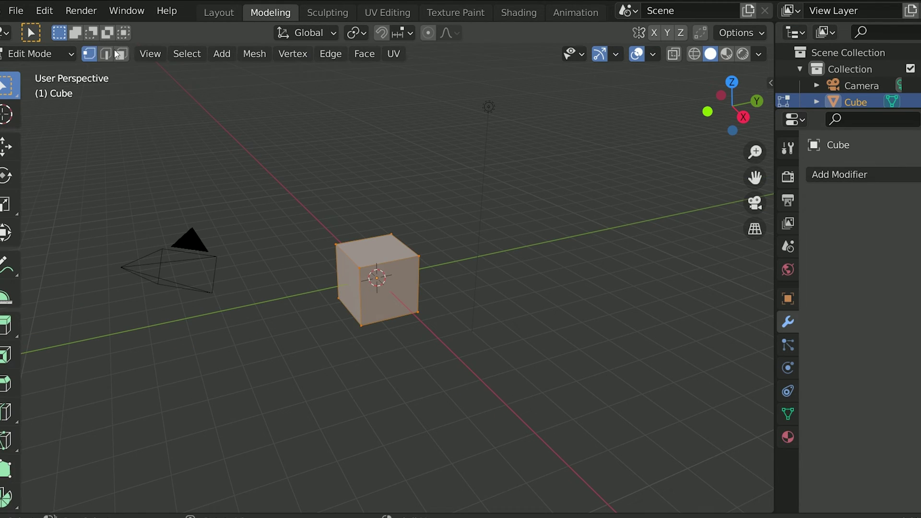
# - In face select mode, view the cube from the right and tilt its top face
pyautogui.click(120, 53)
pyautogui.click(453, 156)
pyautogui.moveTo(453, 156); pyautogui.dragTo(431, 229, button='middle')
pyautogui.click(731, 125)
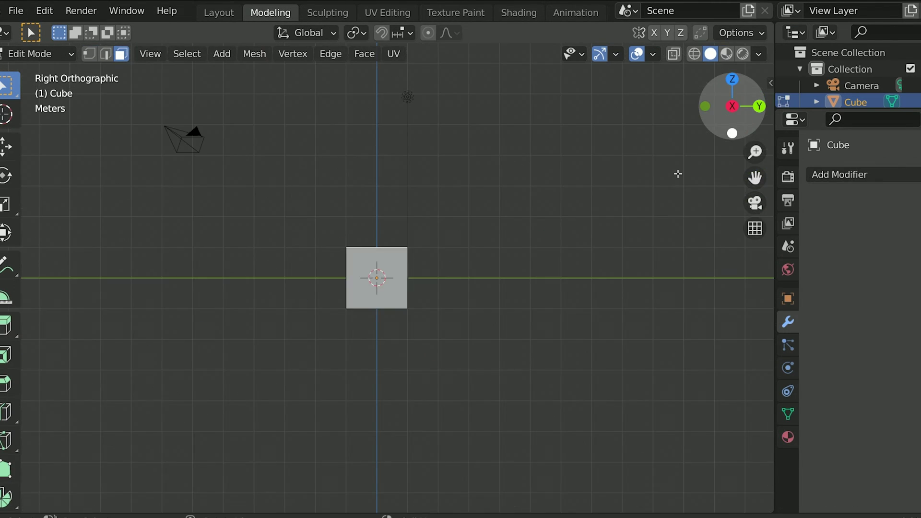
pyautogui.press('r')
pyautogui.click(639, 229)
pyautogui.scroll(-4, 640, 230)
# - Extrude a first tilted trunk segment upward from the top face and narrow it
pyautogui.press('e')
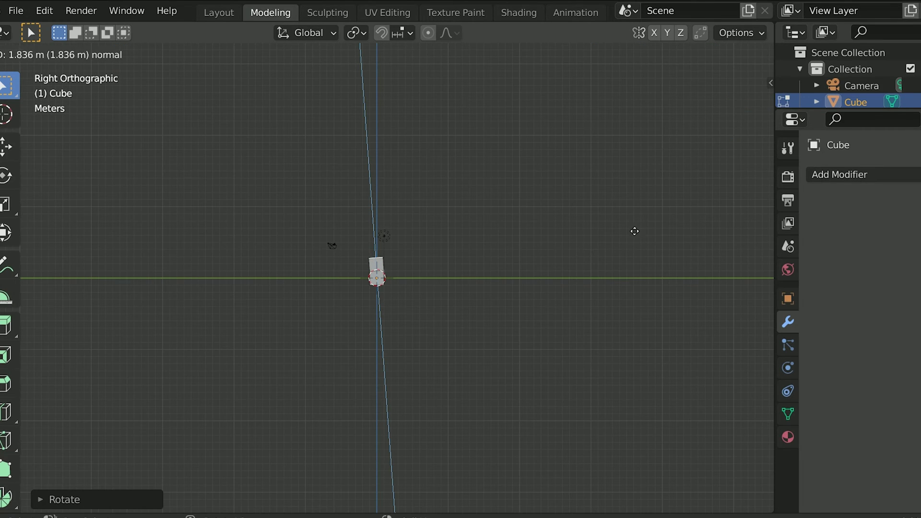
pyautogui.rightClick(632, 200)
pyautogui.press('s')
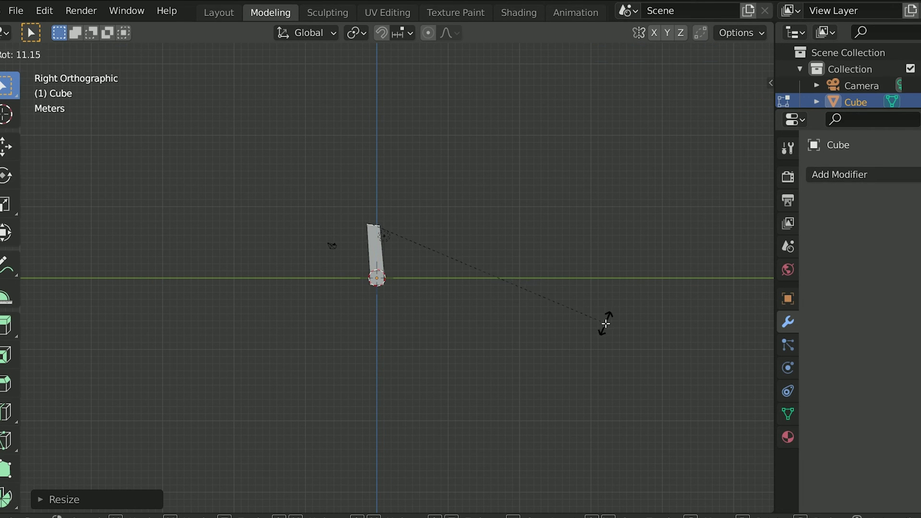
pyautogui.rightClick(589, 316)
pyautogui.press('e')
pyautogui.click(596, 283)
pyautogui.press('s')
pyautogui.rightClick(623, 308)
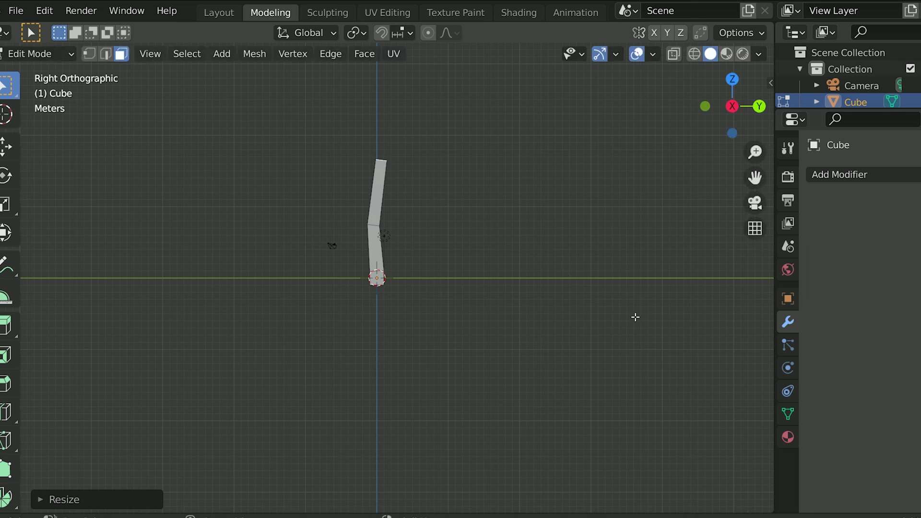
# - Extrude another trunk segment, narrow its top and tilt it to bend the trunk
pyautogui.press('e')
pyautogui.click(624, 246)
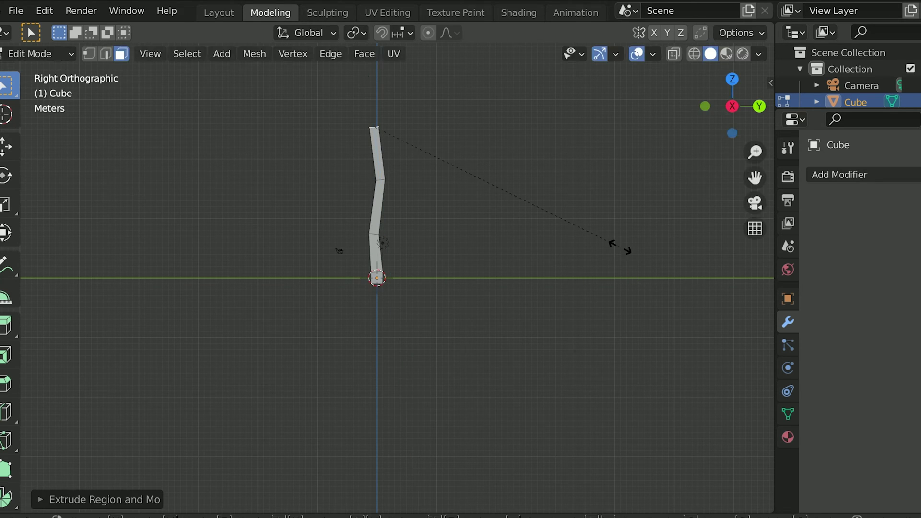
pyautogui.press('s')
pyautogui.click(592, 243)
pyautogui.press('r')
pyautogui.click(559, 324)
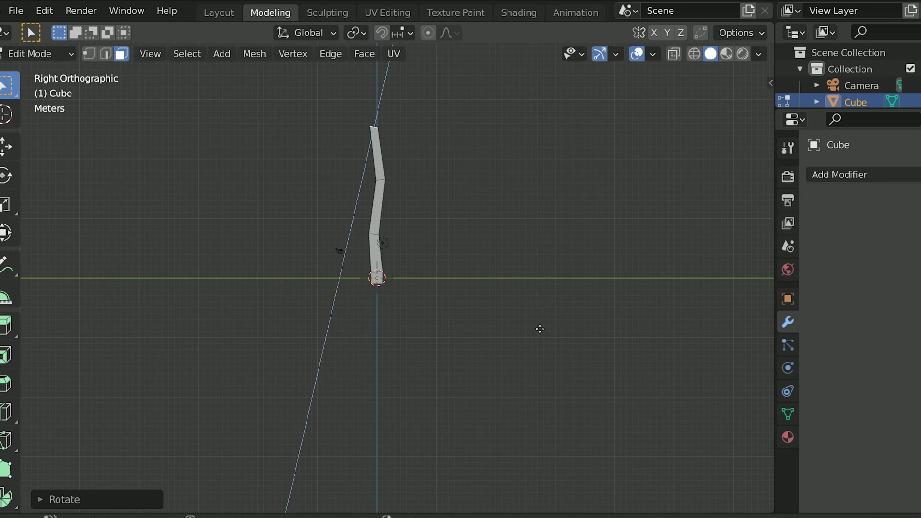
# - Extrude a further segment and narrow the top of the trunk
pyautogui.press('e')
pyautogui.click(565, 271)
pyautogui.scroll(-5, 568, 277)
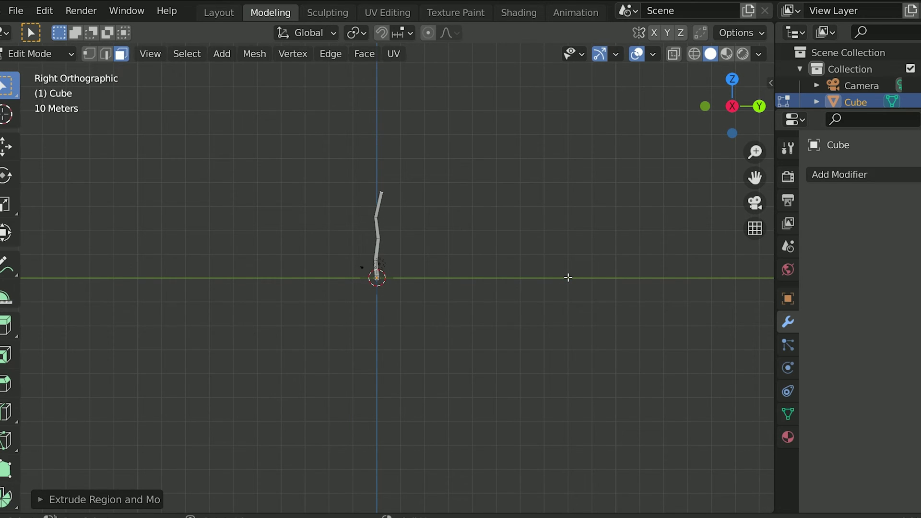
pyautogui.press('s')
pyautogui.click(550, 273)
pyautogui.moveTo(550, 273); pyautogui.dragTo(113, 325, button='middle')
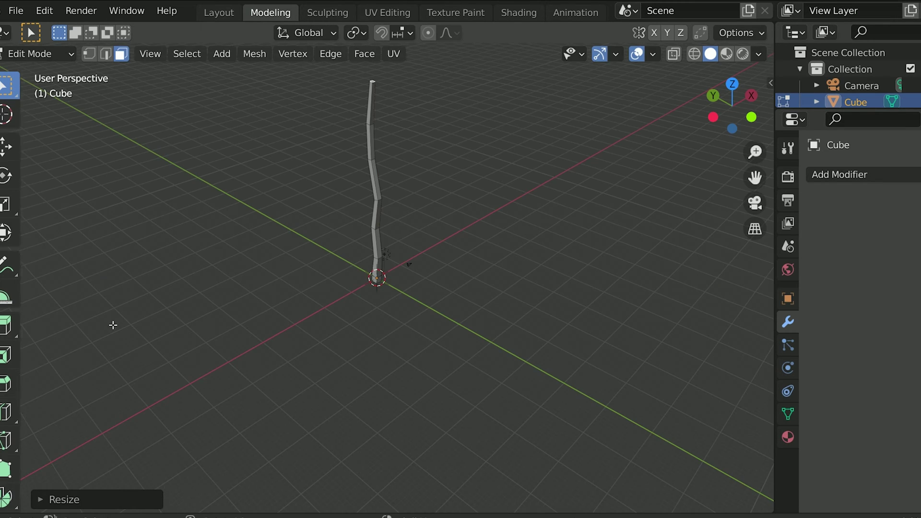
# - Cut an edge loop partway up the bent trunk to prepare for branches
pyautogui.click(4, 407)
pyautogui.moveTo(344, 261); pyautogui.dragTo(388, 288, button='middle')
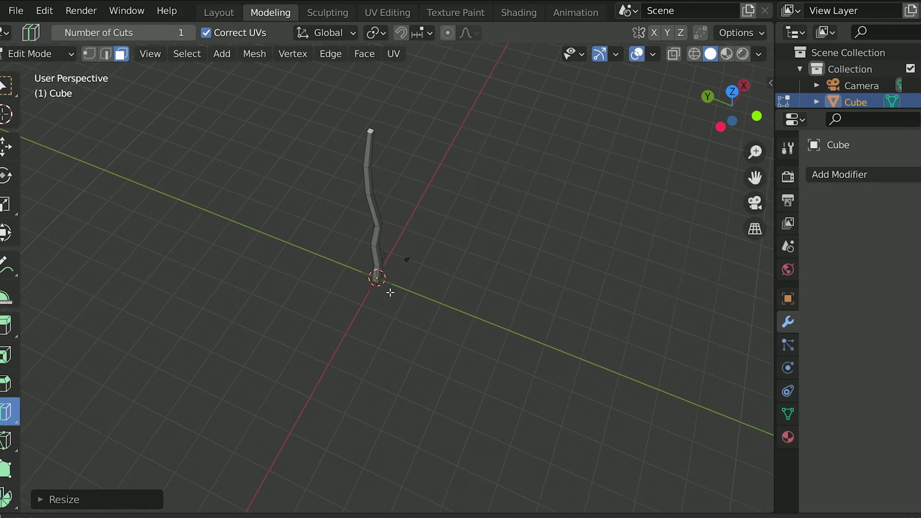
pyautogui.scroll(2, 384, 249)
pyautogui.scroll(2, 372, 206)
pyautogui.click(371, 181)
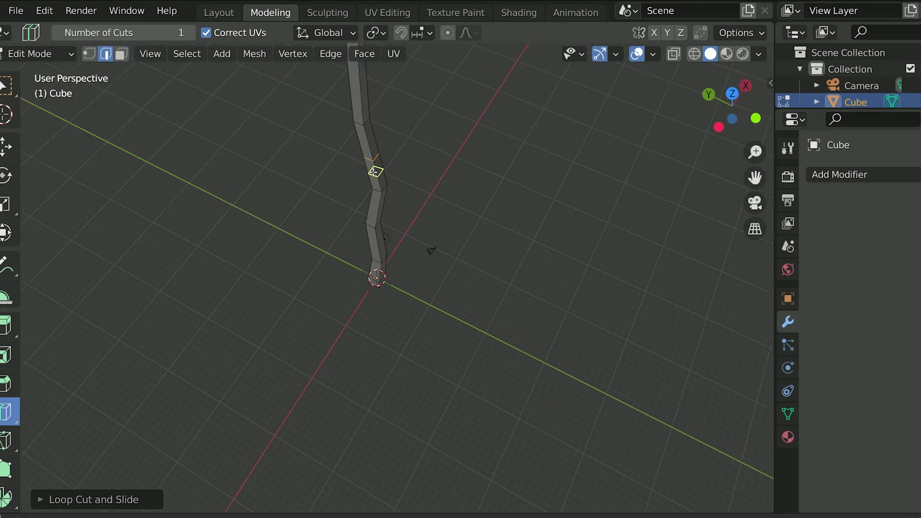
pyautogui.moveTo(371, 181); pyautogui.dragTo(375, 142, button='middle')
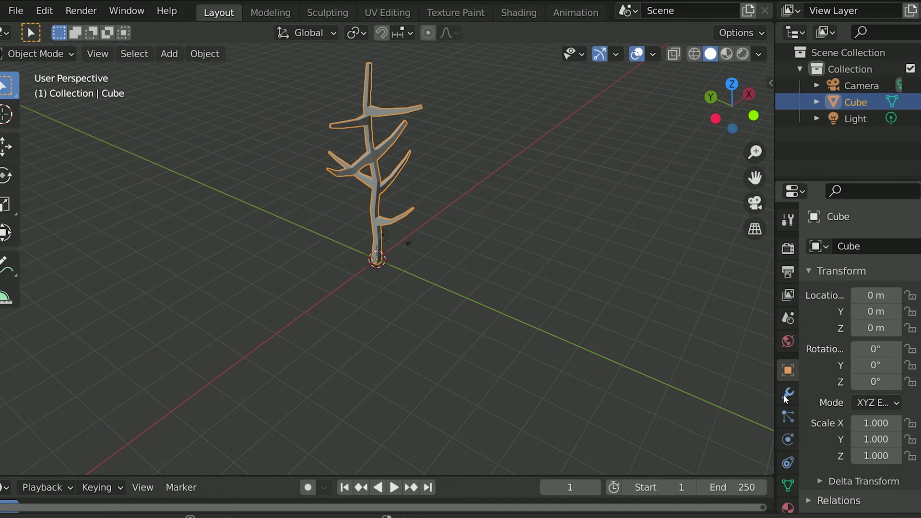
# - Add a Subdivision Surface modifier to the tree with viewport level 3
pyautogui.click(787, 393)
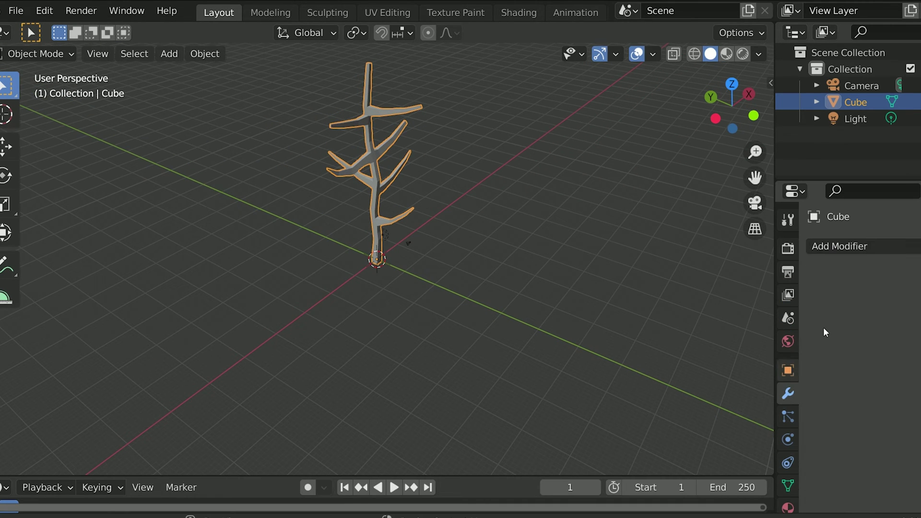
pyautogui.click(845, 250)
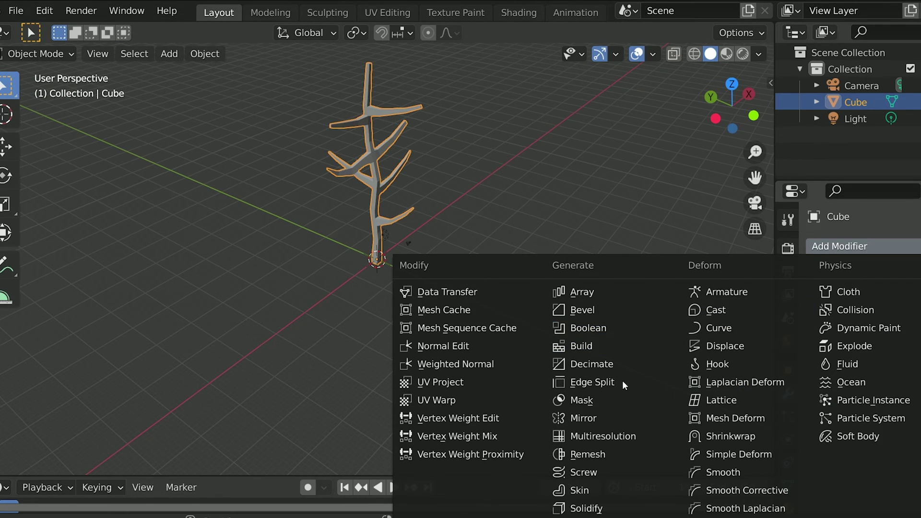
pyautogui.scroll(-1, 634, 455)
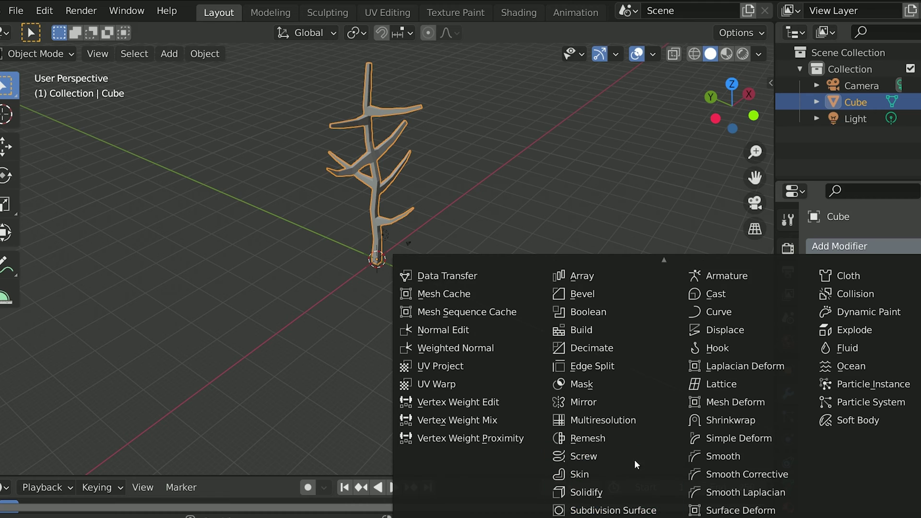
pyautogui.click(634, 504)
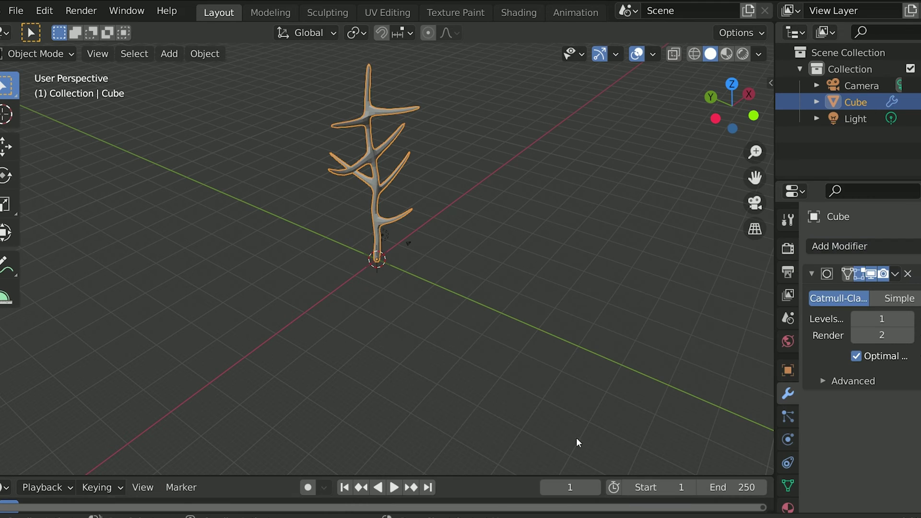
pyautogui.click(908, 319)
# - Apply Shade Smooth to the tree object
pyautogui.moveTo(321, 169); pyautogui.dragTo(360, 182, button='middle')
pyautogui.rightClick(371, 169)
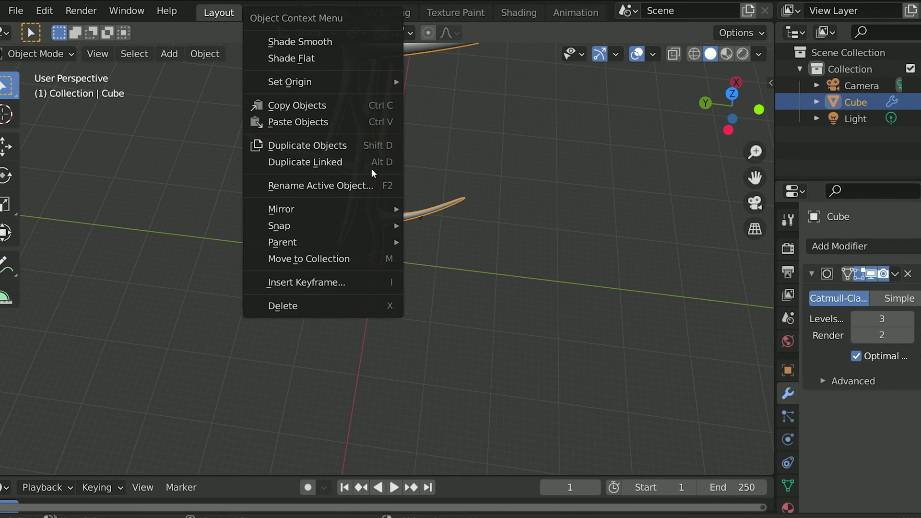
pyautogui.click(312, 46)
pyautogui.moveTo(450, 171)
pyautogui.mouseDown(button='middle')
pyautogui.moveTo(301, 86)
pyautogui.moveTo(128, 188)
pyautogui.moveTo(298, 253)
pyautogui.moveTo(387, 151)
pyautogui.moveTo(350, 150)
pyautogui.mouseUp(button='middle')
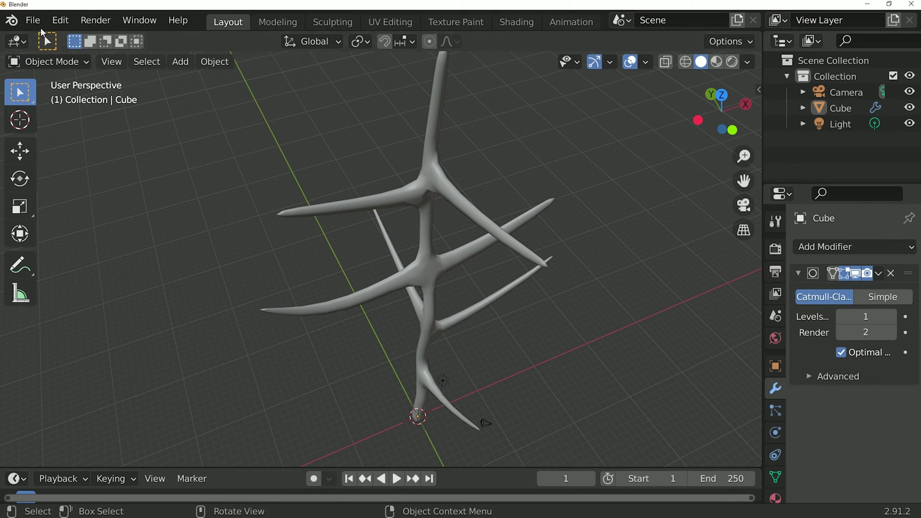
# - Export the tree as a Wavefront OBJ file
pyautogui.click(39, 27)
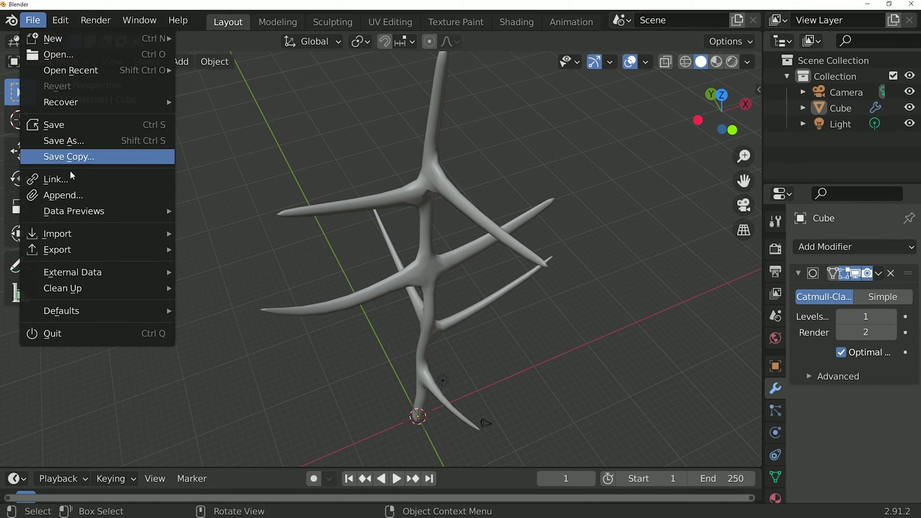
pyautogui.moveTo(76, 251)
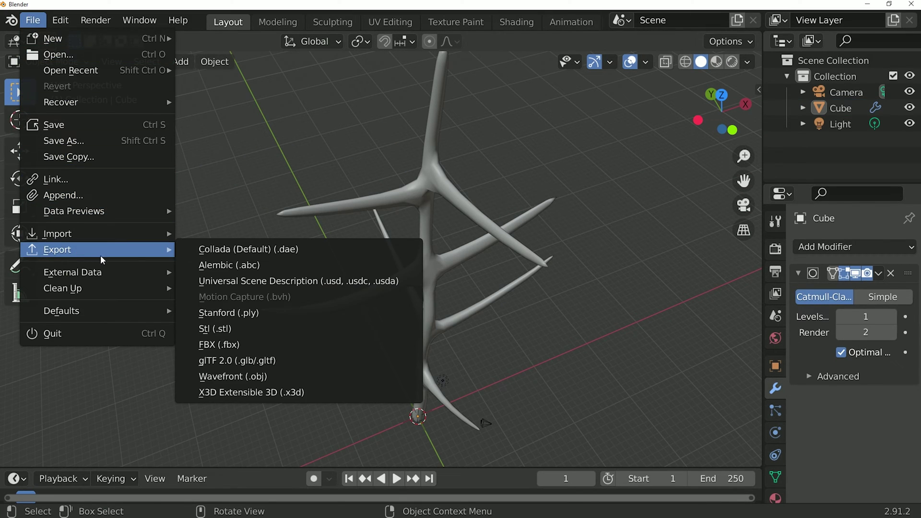
pyautogui.click(235, 377)
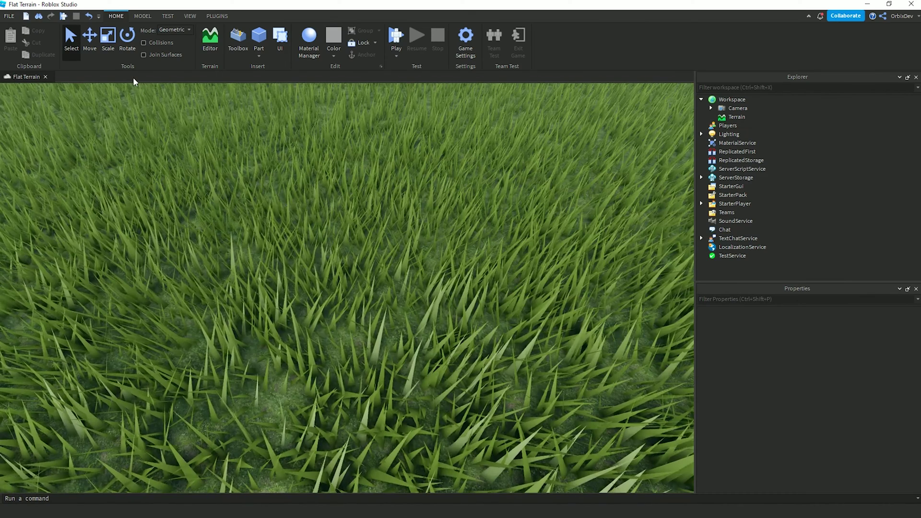
# - Insert a MeshPart loading horror tree 2, accept resize and stored placement, and lift it upward
pyautogui.hotkey('ctrl', 'i')
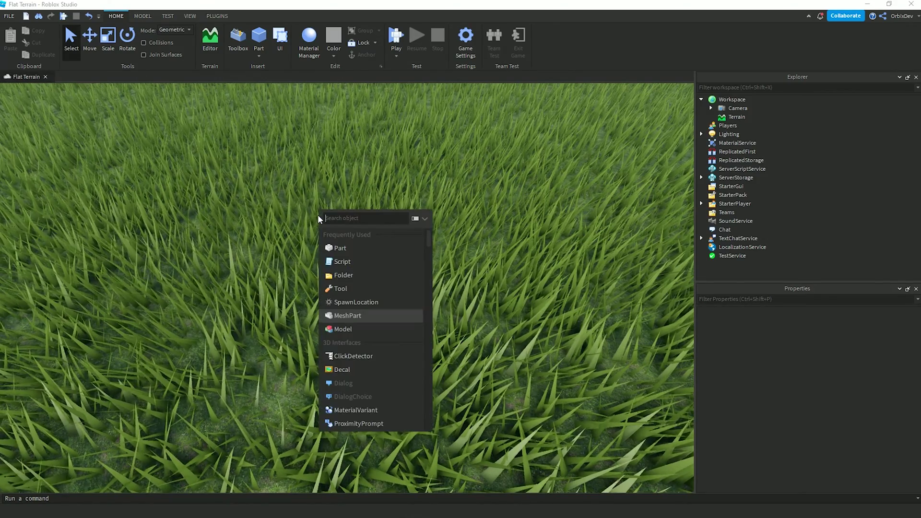
pyautogui.click(355, 315)
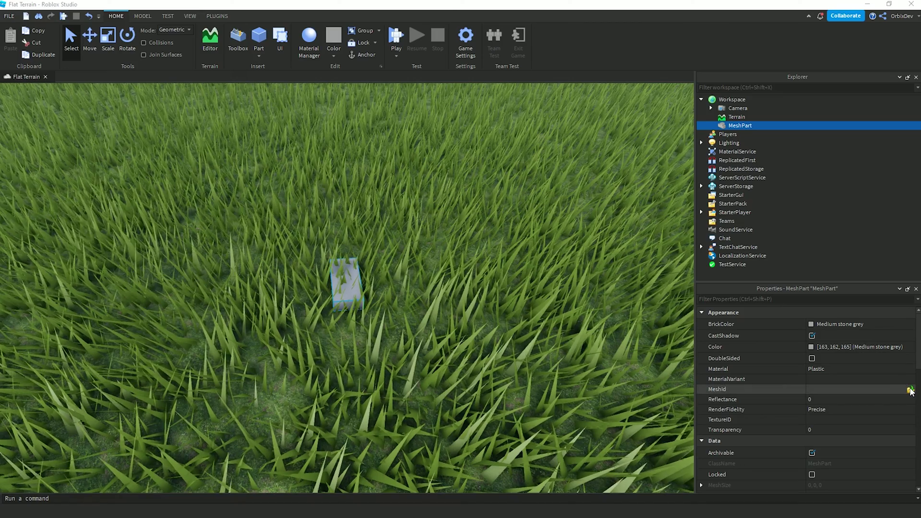
pyautogui.click(909, 389)
pyautogui.click(110, 153)
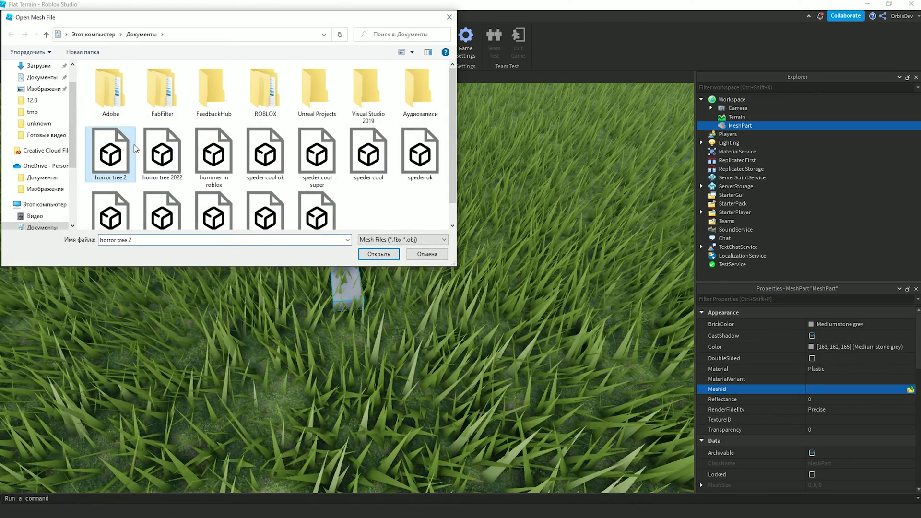
pyautogui.click(384, 254)
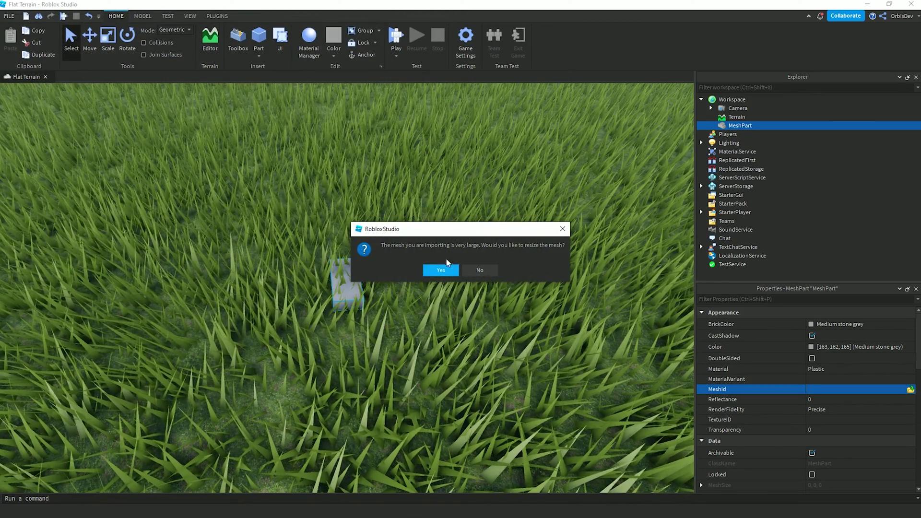
pyautogui.click(441, 271)
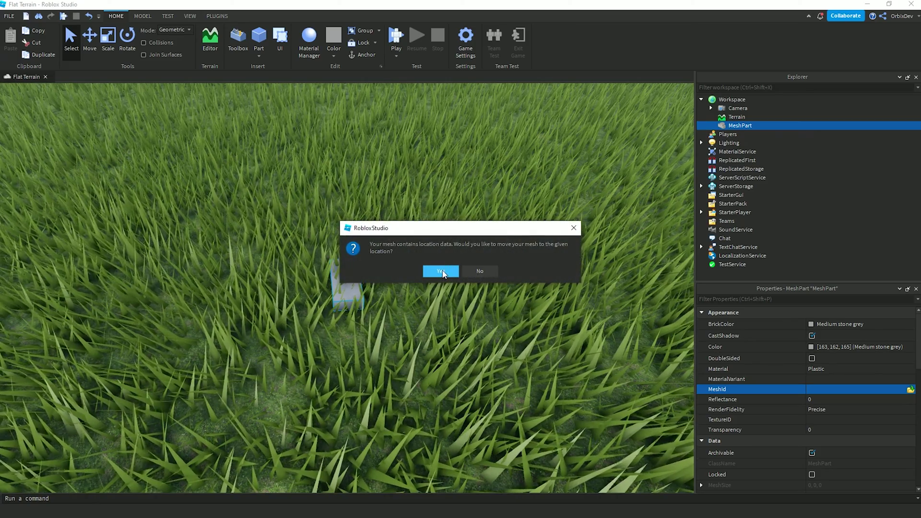
pyautogui.click(435, 269)
pyautogui.press('f')
pyautogui.moveTo(414, 277)
pyautogui.mouseDown()
pyautogui.moveTo(448, 171)
pyautogui.moveTo(448, 196)
pyautogui.mouseUp()
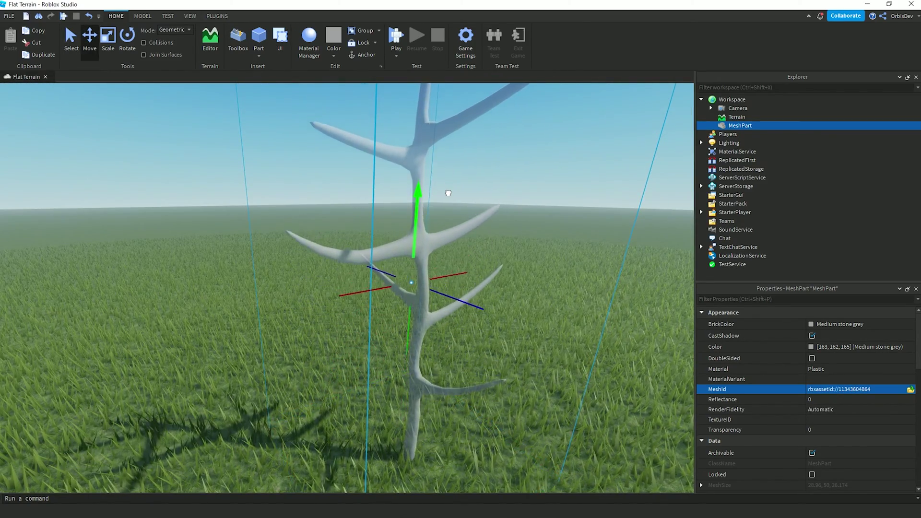
# - Set the tree MeshPart to Rock material and Really black colour, then deselect it
pyautogui.press('f')
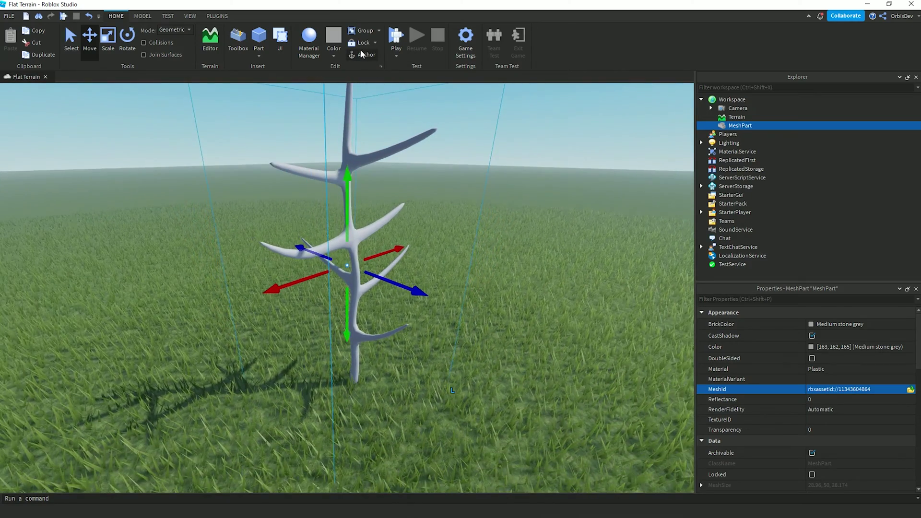
pyautogui.click(313, 54)
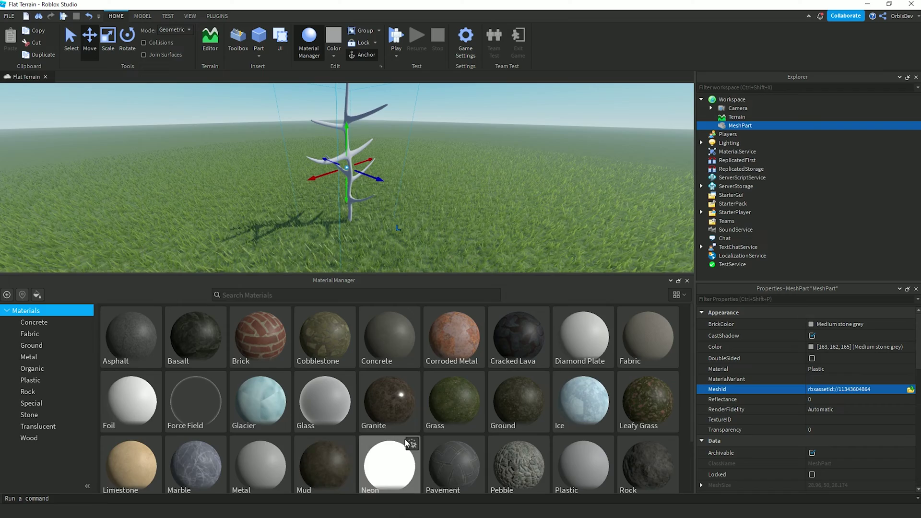
pyautogui.click(657, 475)
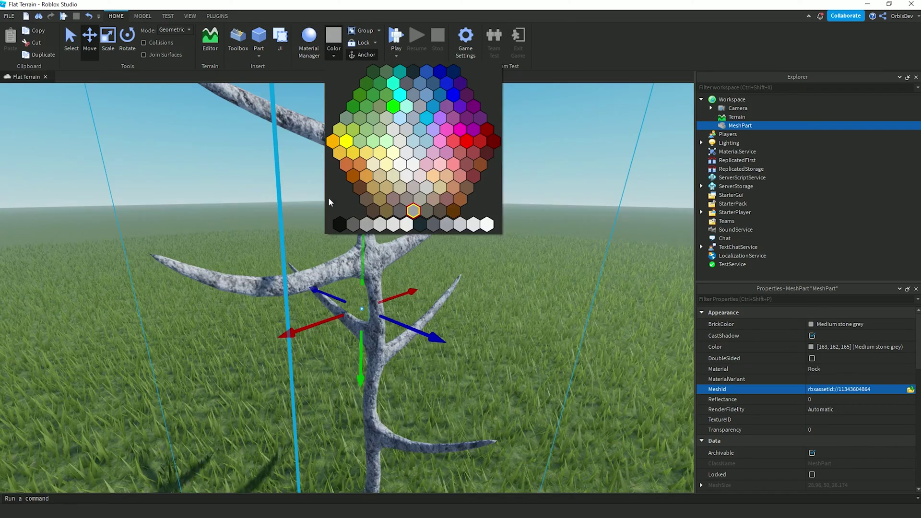
pyautogui.click(339, 226)
pyautogui.click(573, 269)
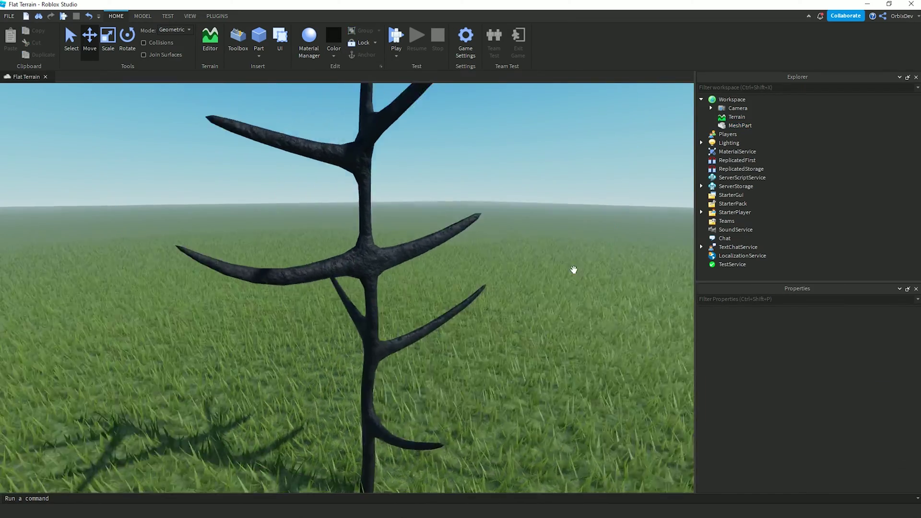
pyautogui.scroll(-5, 575, 272)
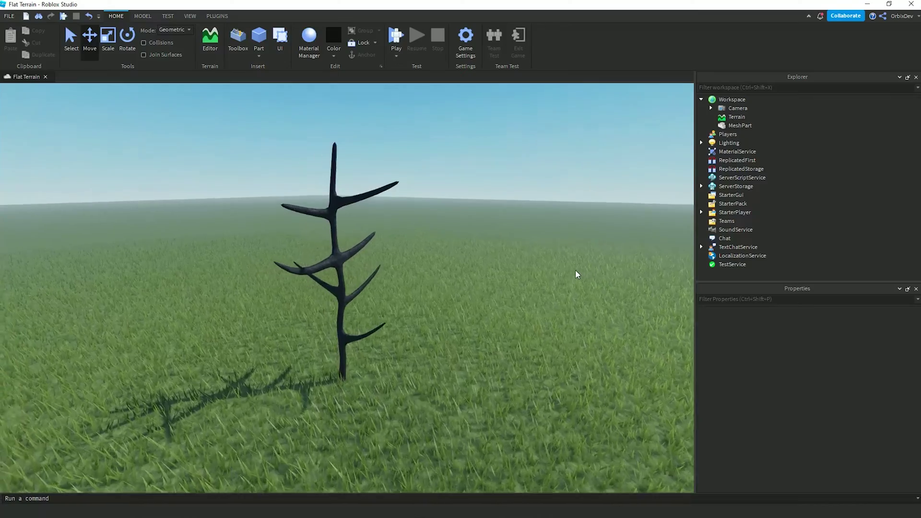
pyautogui.scroll(2, 577, 275)
pyautogui.scroll(3, 577, 275)
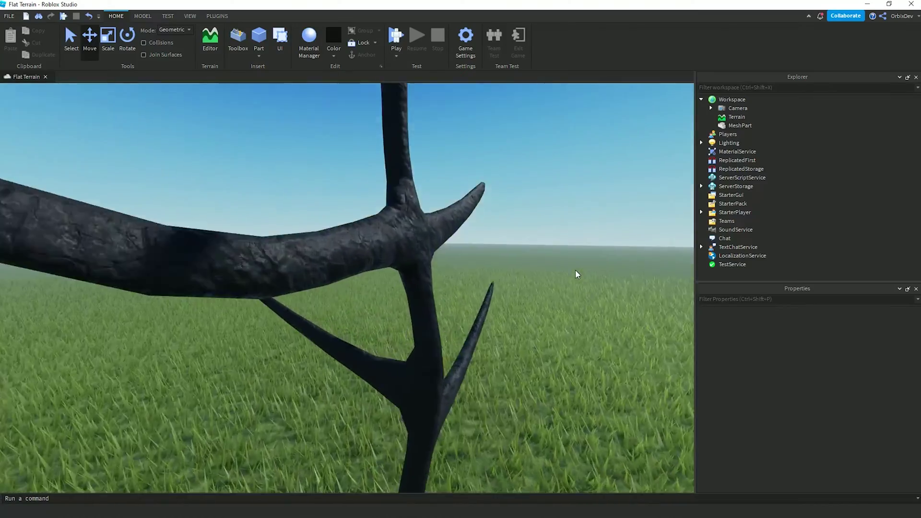
pyautogui.scroll(2, 577, 275)
pyautogui.scroll(1, 577, 274)
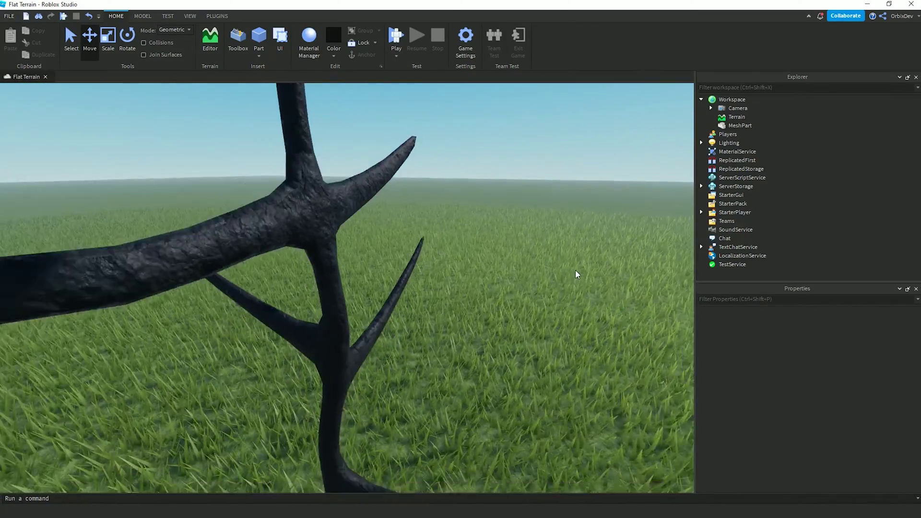
pyautogui.scroll(-5, 577, 275)
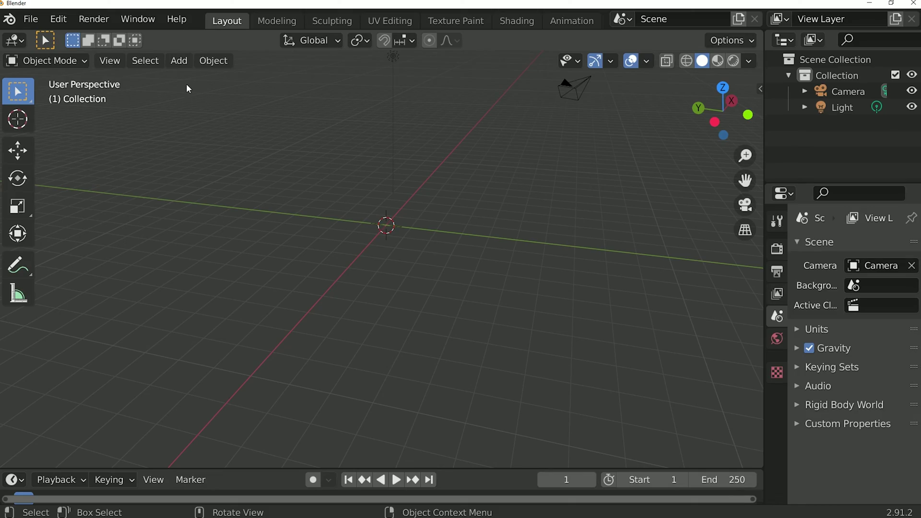
# - Add an icosphere at the origin and raise its subdivisions to 4
pyautogui.click(181, 61)
pyautogui.moveTo(198, 80)
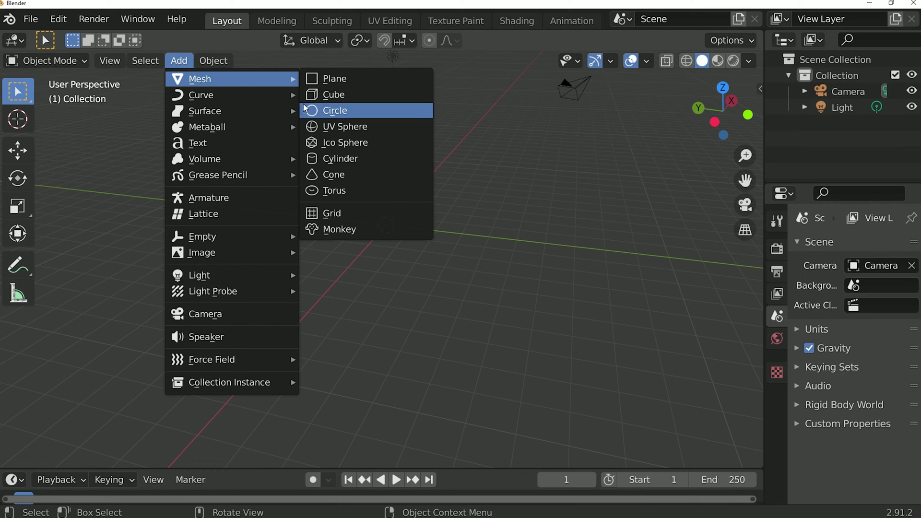
pyautogui.click(333, 143)
pyautogui.click(61, 452)
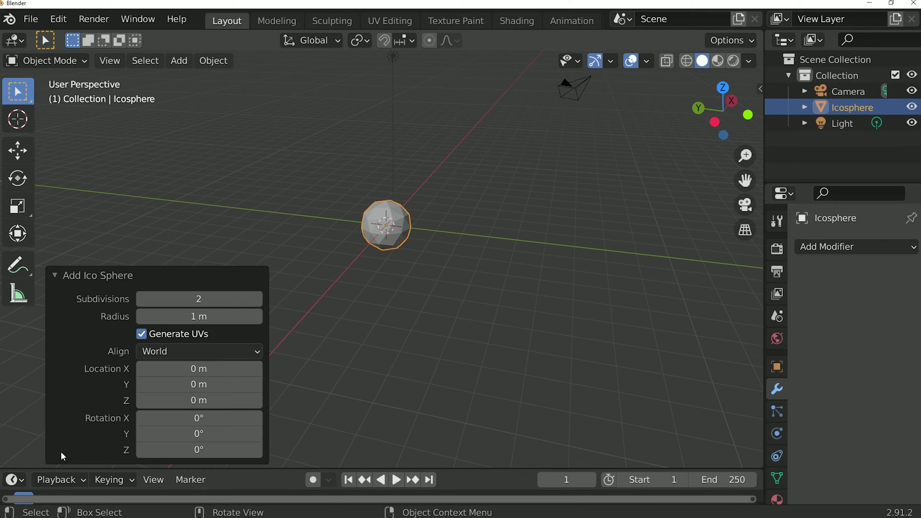
pyautogui.click(259, 298)
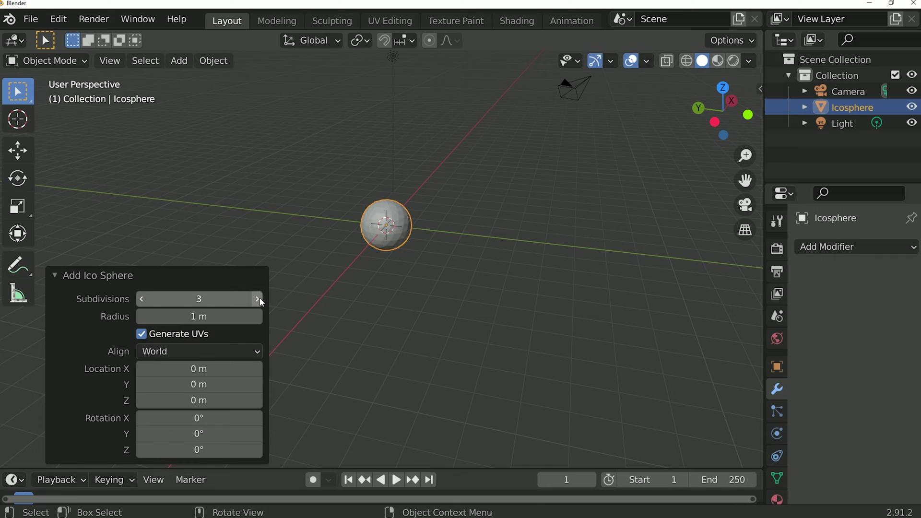
pyautogui.click(259, 298)
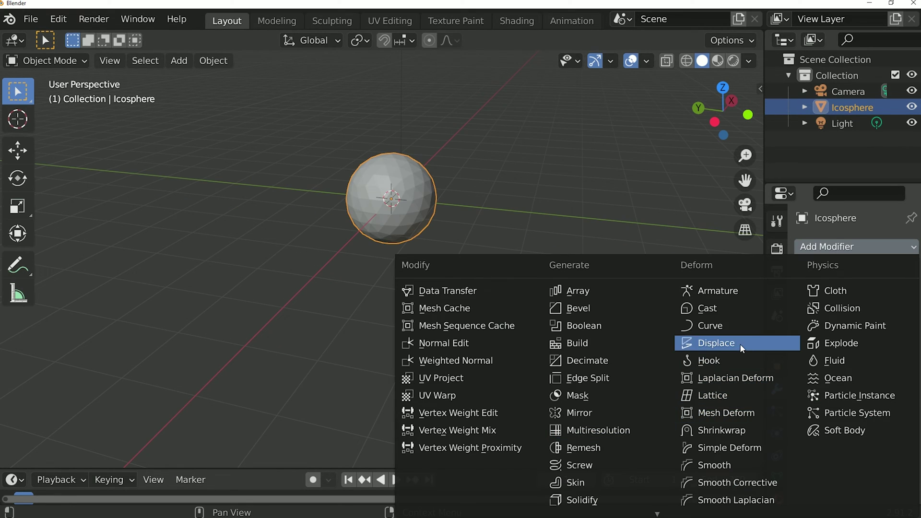
# - Add a Displace modifier with a Clouds texture, reduce the cloud size, and shade the icosphere smooth
pyautogui.click(739, 343)
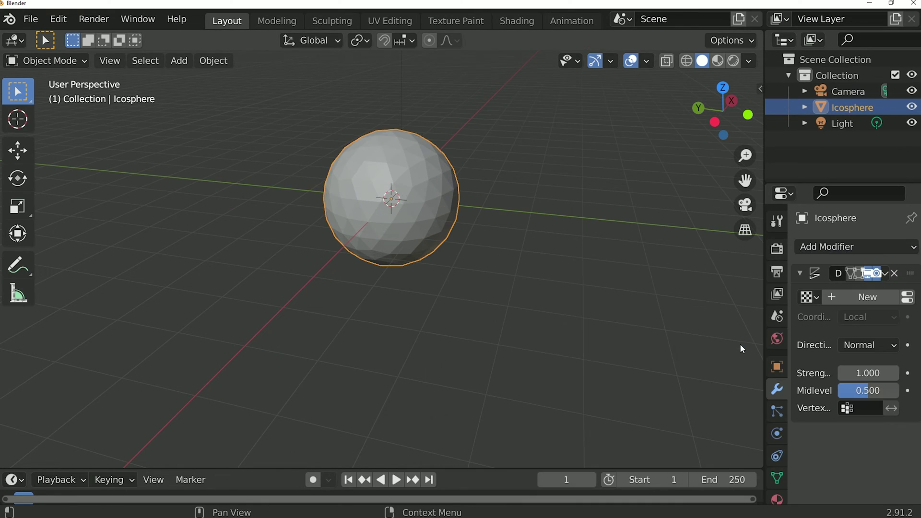
pyautogui.click(859, 297)
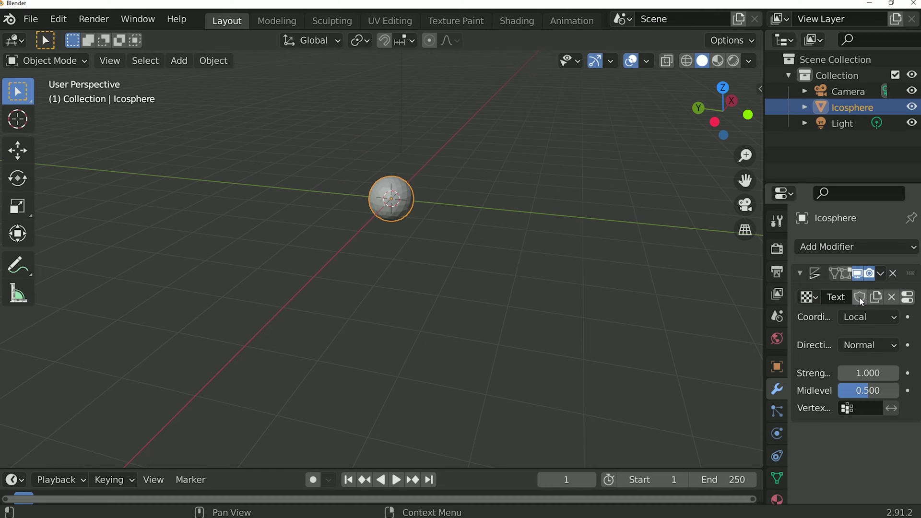
pyautogui.click(907, 297)
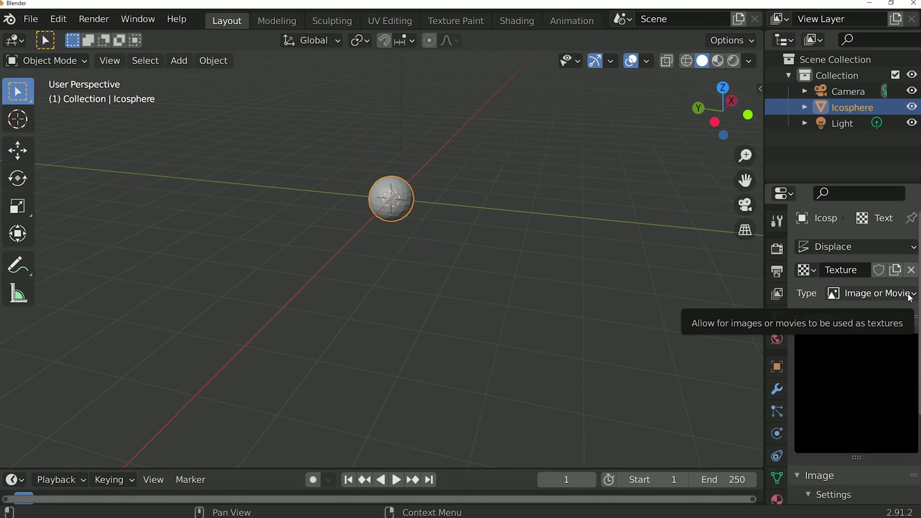
pyautogui.click(910, 296)
pyautogui.click(885, 240)
pyautogui.scroll(-5, 856, 384)
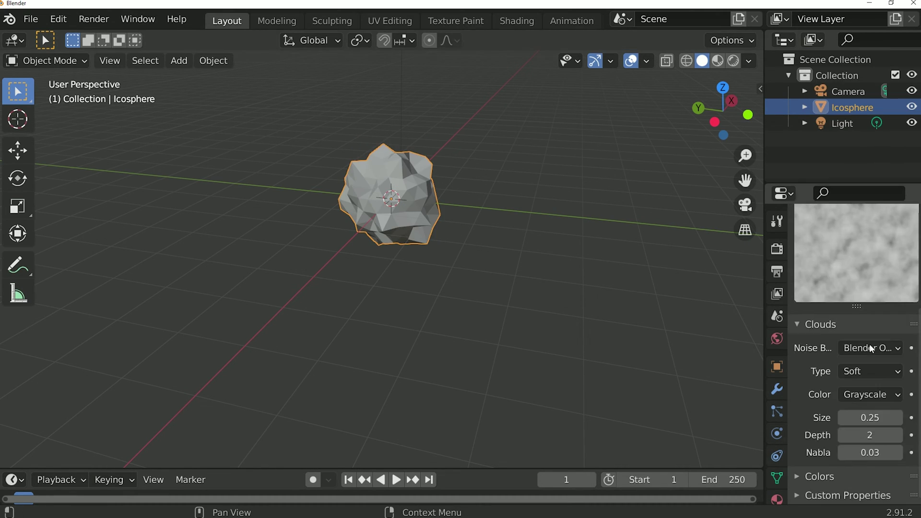
pyautogui.moveTo(869, 417); pyautogui.dragTo(897, 417)
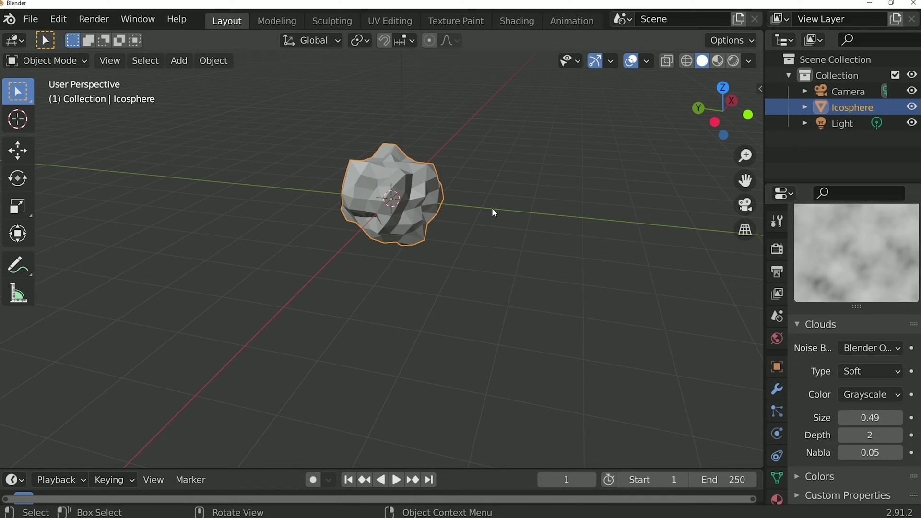
pyautogui.rightClick(364, 57)
pyautogui.click(365, 50)
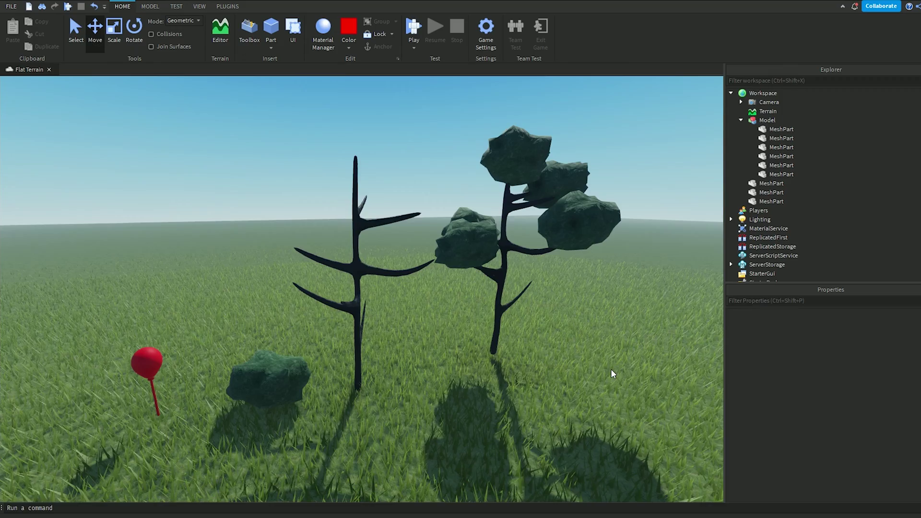
pyautogui.press('a')
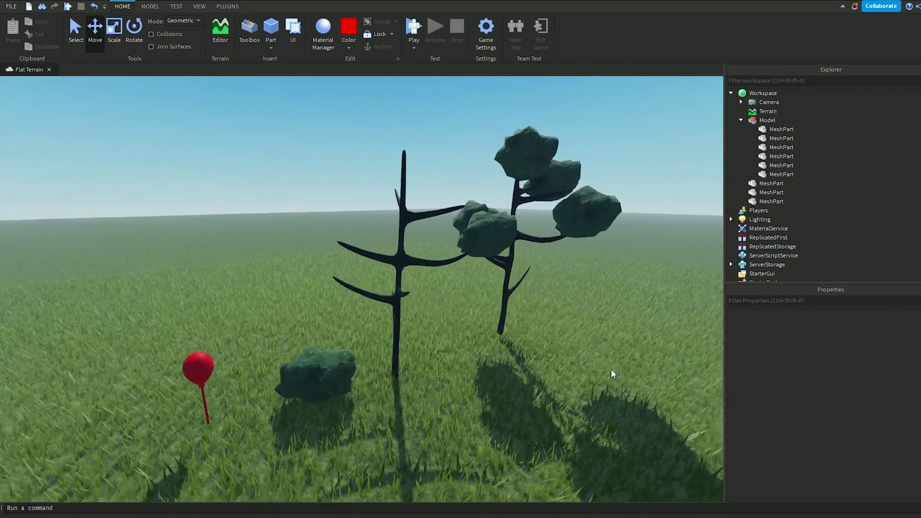
pyautogui.moveTo(612, 374); pyautogui.dragTo(612, 373, button='right')
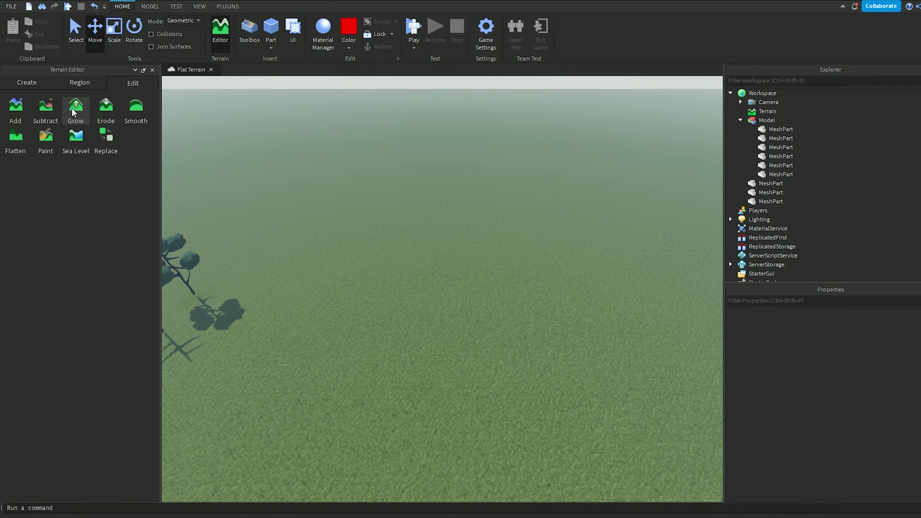
# - In the Terrain Editor, enlarge the brush to size 29 and raise grassy hills
pyautogui.click(74, 112)
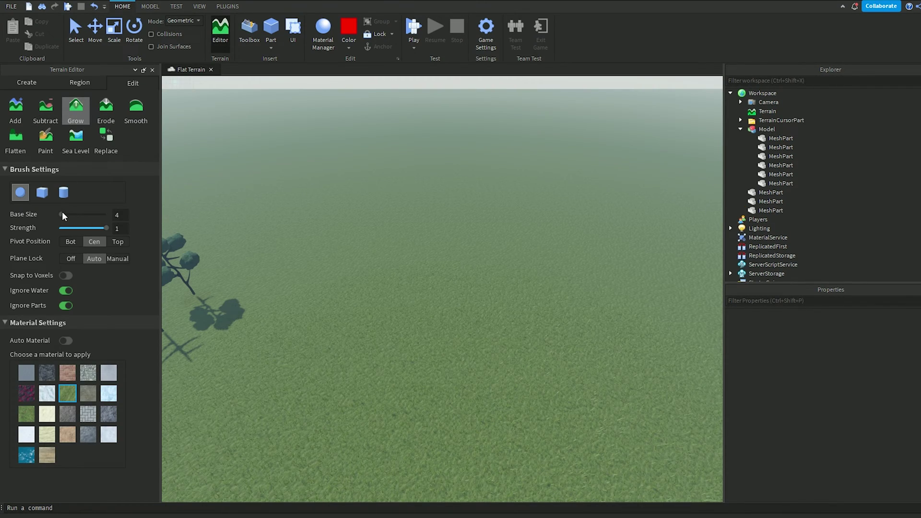
pyautogui.moveTo(64, 216); pyautogui.dragTo(80, 215)
pyautogui.moveTo(259, 249); pyautogui.dragTo(453, 219, button='right')
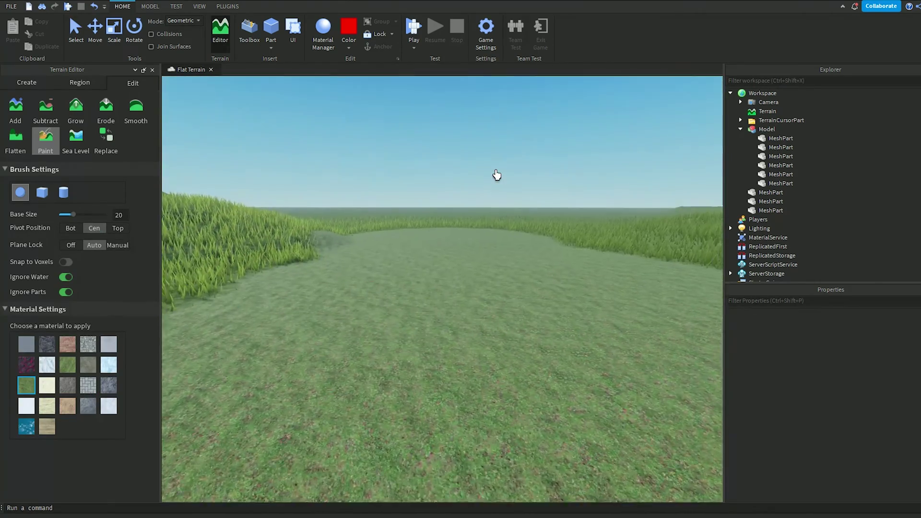
pyautogui.scroll(3, 497, 175)
pyautogui.scroll(3, 497, 175)
pyautogui.scroll(3, 496, 175)
pyautogui.scroll(3, 496, 175)
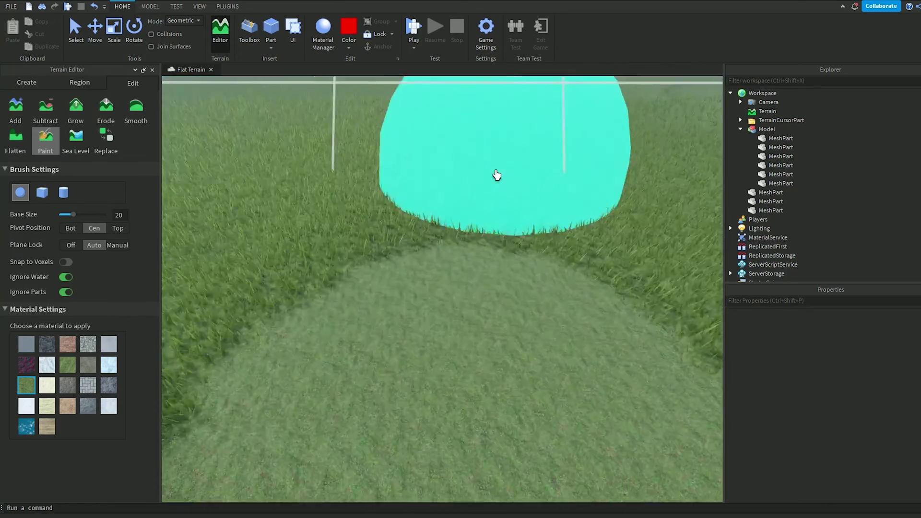
pyautogui.scroll(-5, 496, 175)
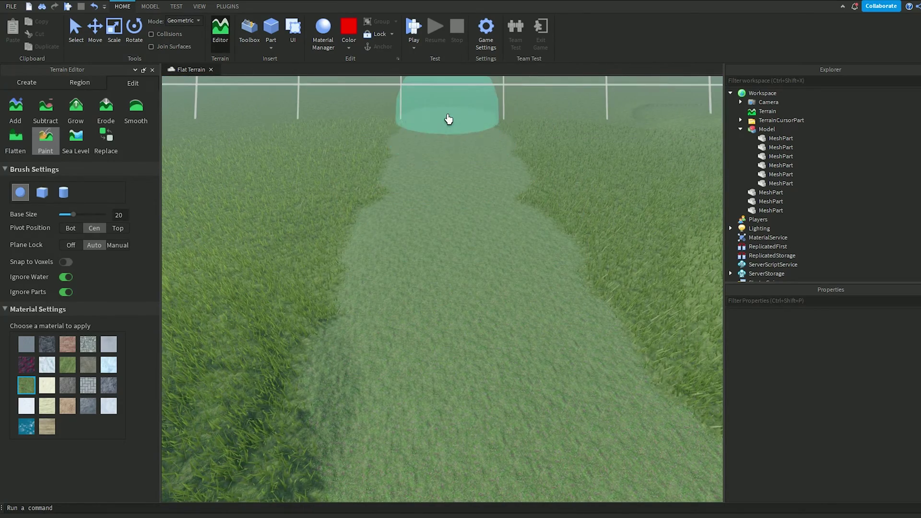
pyautogui.moveTo(463, 123); pyautogui.dragTo(62, 133, button='right')
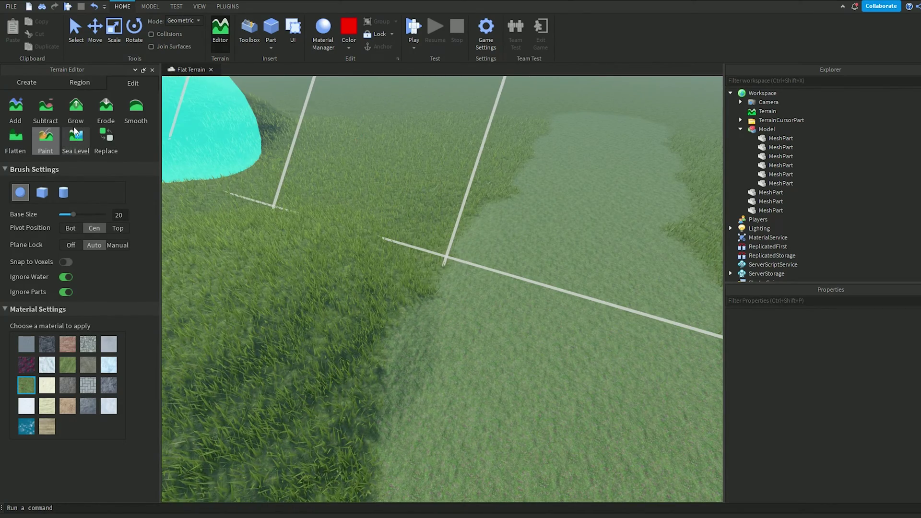
# - Switch to Water, shrink the brush to size 9, and paint water into the low ground
pyautogui.click(26, 428)
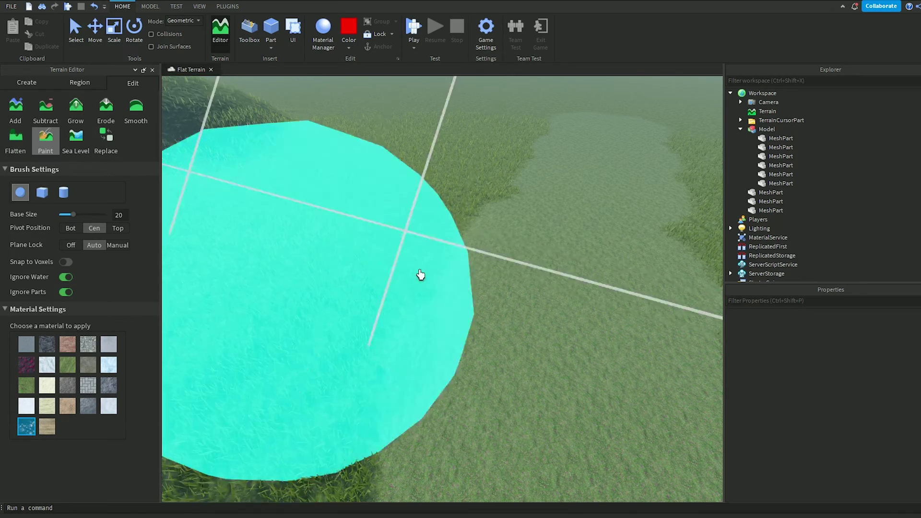
pyautogui.scroll(-5, 452, 251)
pyautogui.moveTo(73, 214); pyautogui.dragTo(63, 215)
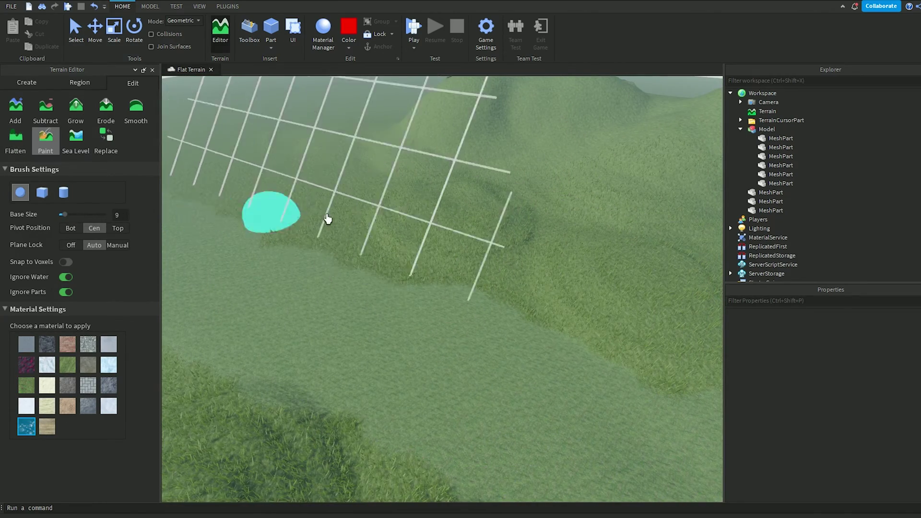
pyautogui.moveTo(267, 212); pyautogui.dragTo(343, 207, button='right')
pyautogui.moveTo(433, 200); pyautogui.dragTo(439, 209, button='right')
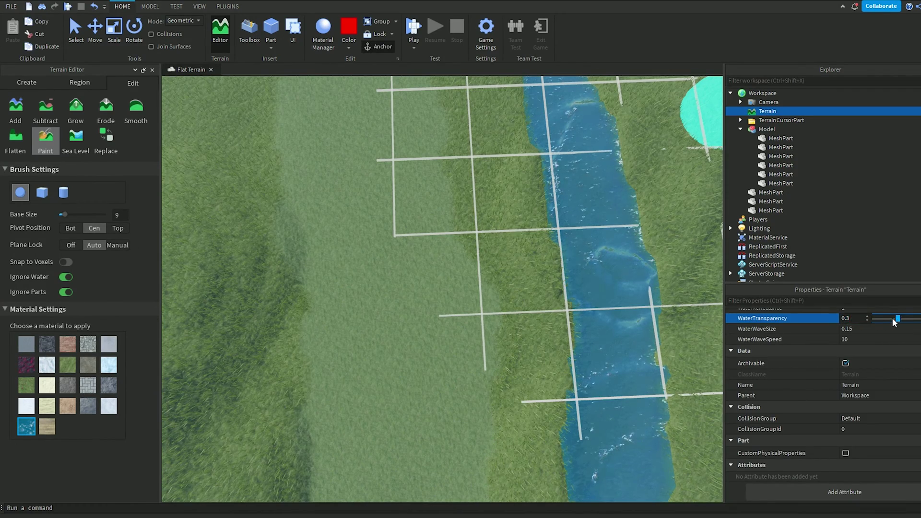
# - Raise Terrain WaterTransparency to 1, then view the clear river from a low angle
pyautogui.moveTo(893, 318); pyautogui.dragTo(918, 319)
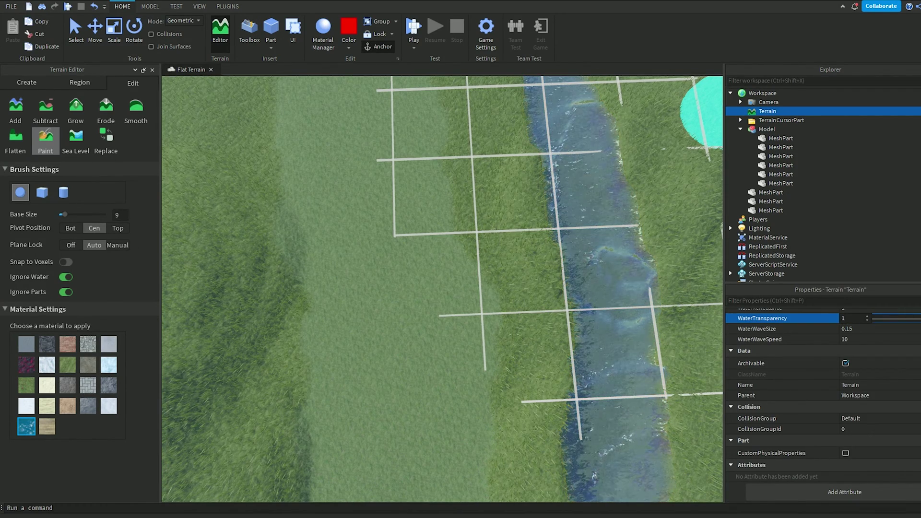
pyautogui.moveTo(473, 222); pyautogui.dragTo(473, 221, button='right')
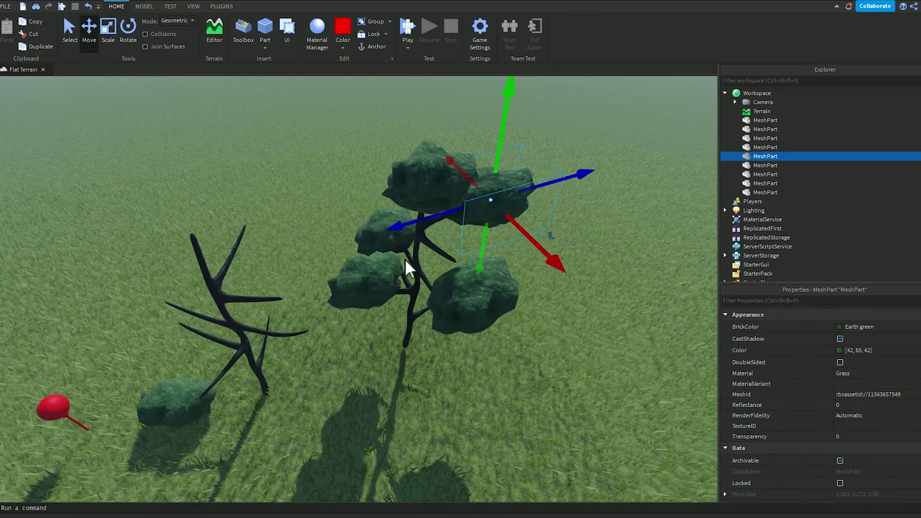
# - Group the five leafy-tree MeshParts into one Model and raise it above the ground
pyautogui.scroll(4, 424, 220)
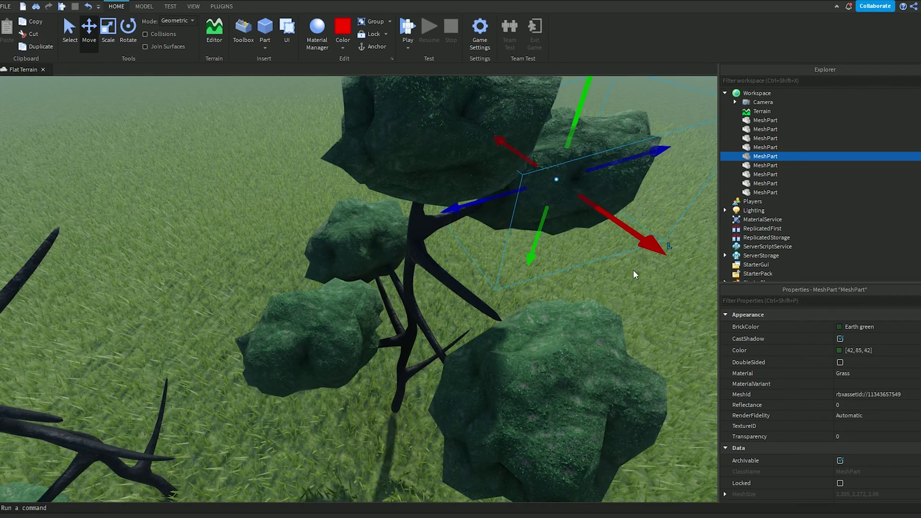
pyautogui.keyDown('shift'); pyautogui.click(760, 192); pyautogui.keyUp('shift')
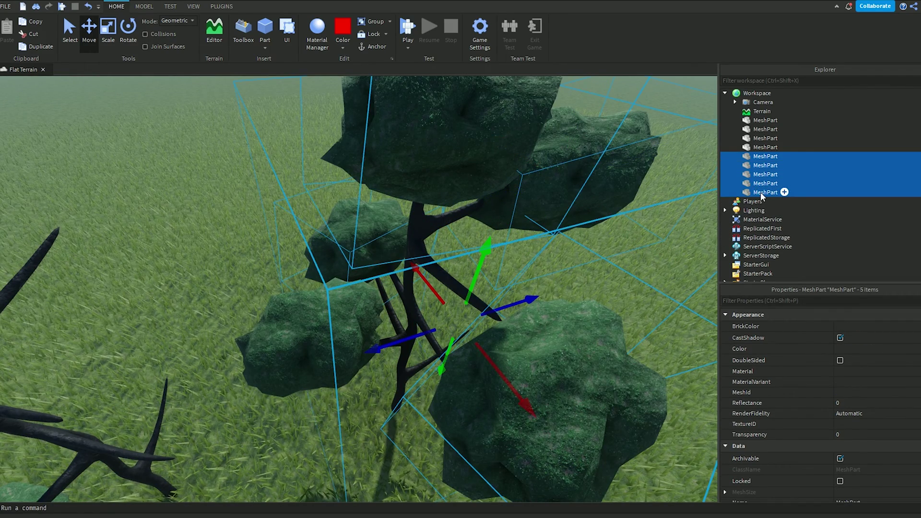
pyautogui.rightClick(760, 182)
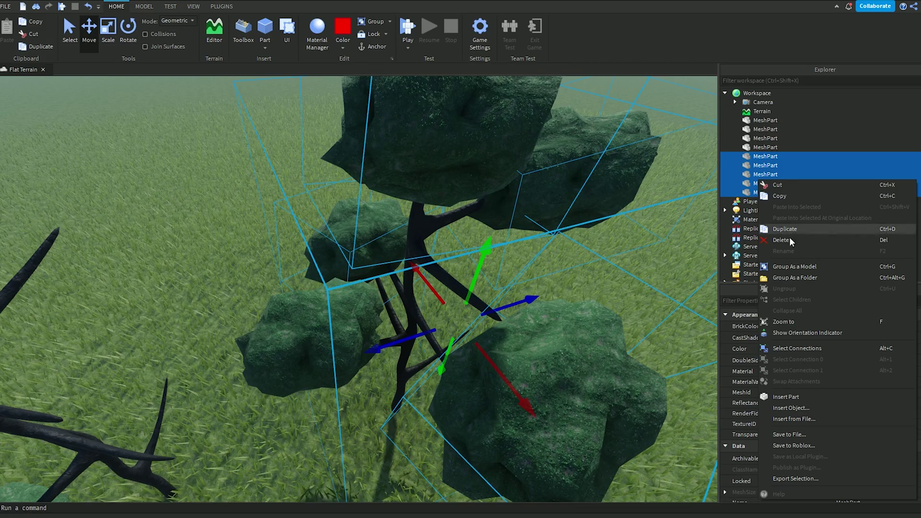
pyautogui.click(792, 265)
pyautogui.scroll(-4, 524, 220)
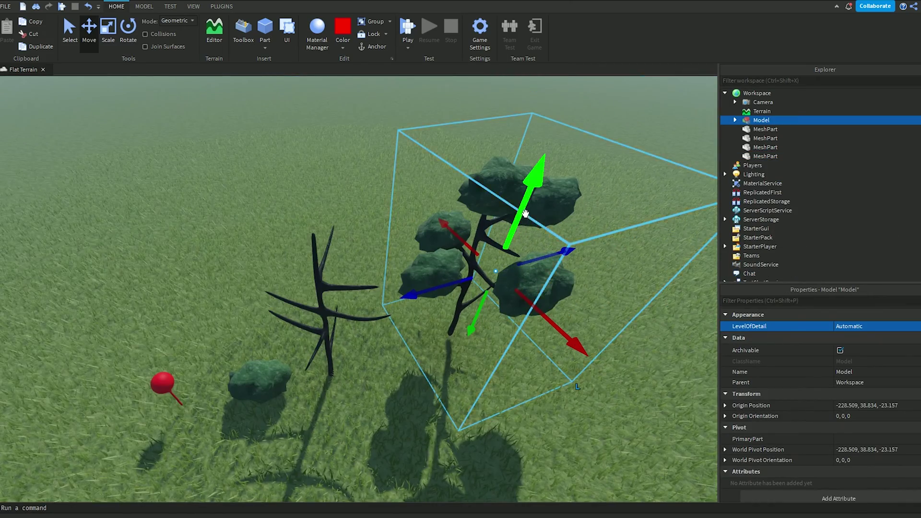
pyautogui.moveTo(525, 214)
pyautogui.mouseDown()
pyautogui.moveTo(544, 138)
pyautogui.moveTo(531, 194)
pyautogui.mouseUp()
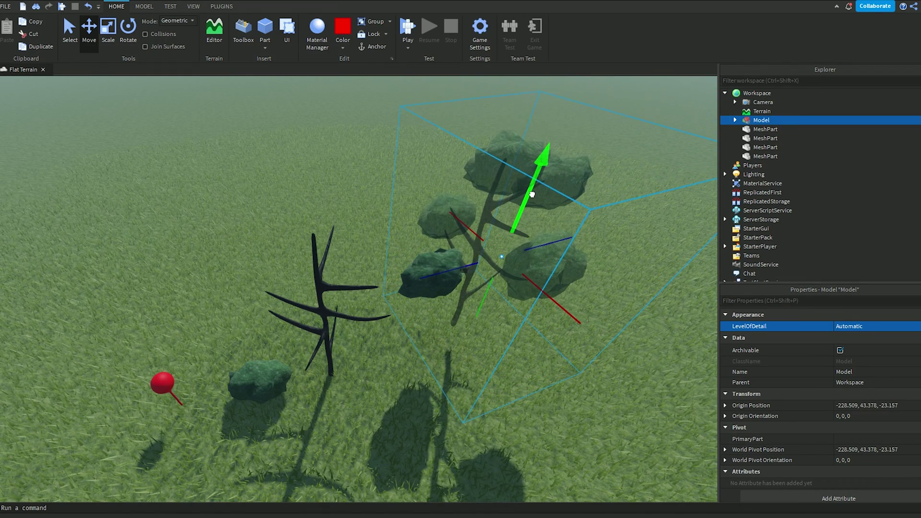
# - Select the tree Model with the bush and add it as a Brushtool brush
pyautogui.keyDown('ctrl'); pyautogui.click(438, 254); pyautogui.keyUp('ctrl')
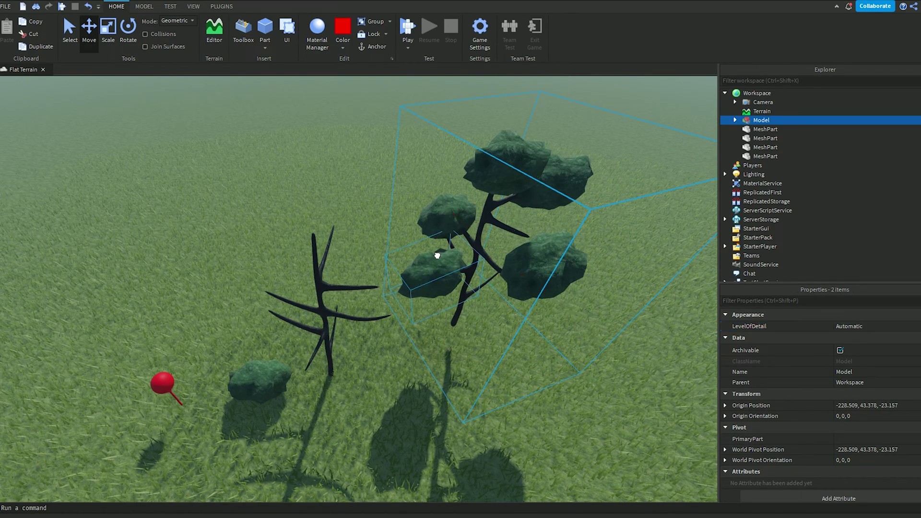
pyautogui.rightClick(758, 123)
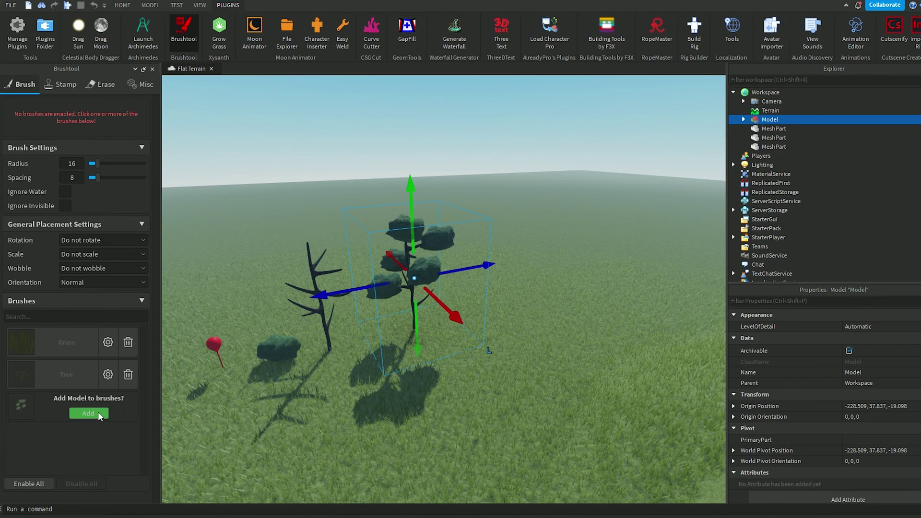
pyautogui.click(88, 413)
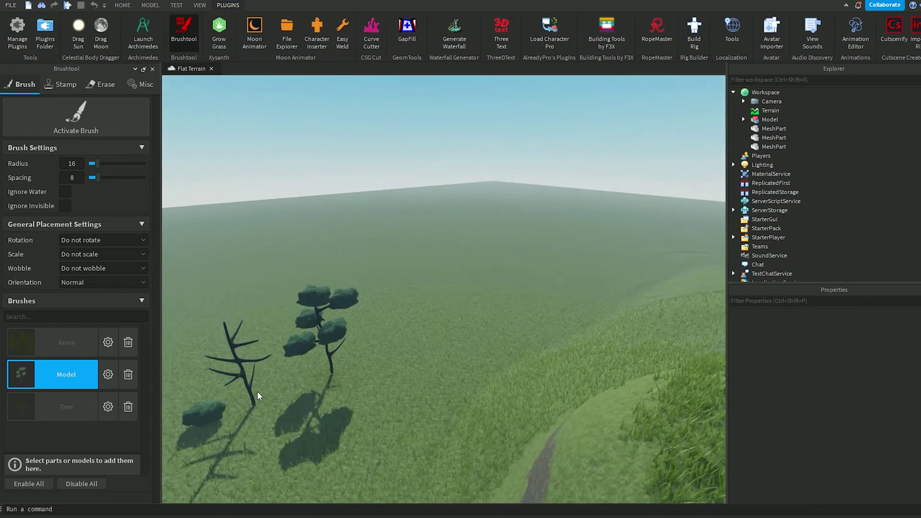
# - Add the bare black tree to the Brushtool brush list
pyautogui.moveTo(258, 395); pyautogui.dragTo(273, 390, button='right')
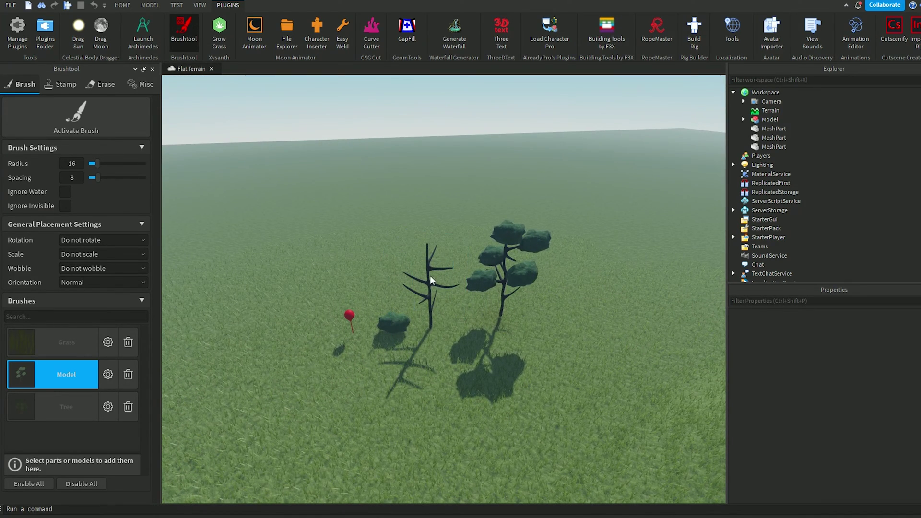
pyautogui.click(427, 277)
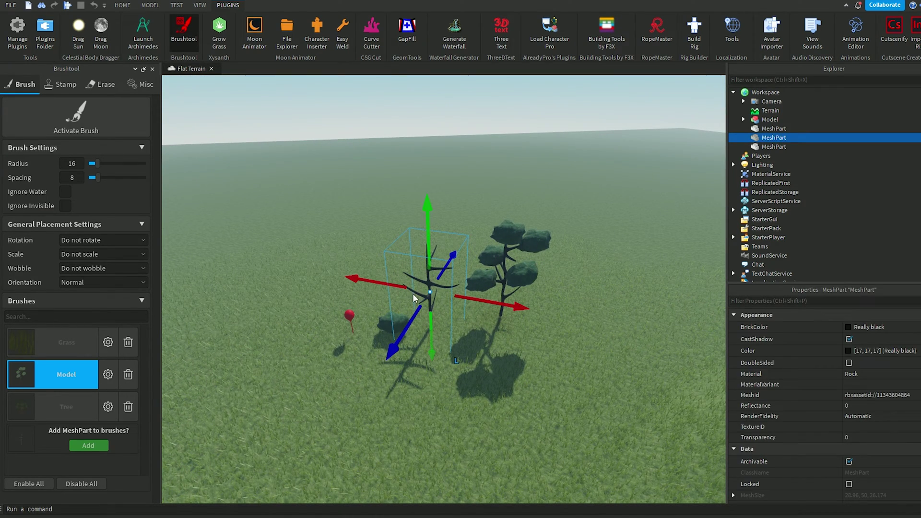
pyautogui.click(103, 446)
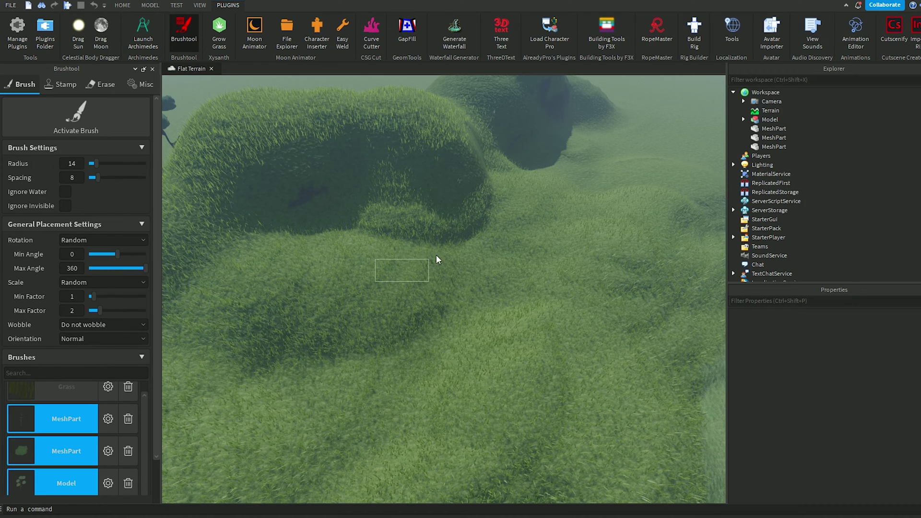
# - Test-paint a cluster of trees across the hills, then undo them with Ctrl+Z
pyautogui.click(117, 132)
pyautogui.moveTo(581, 216); pyautogui.dragTo(347, 373)
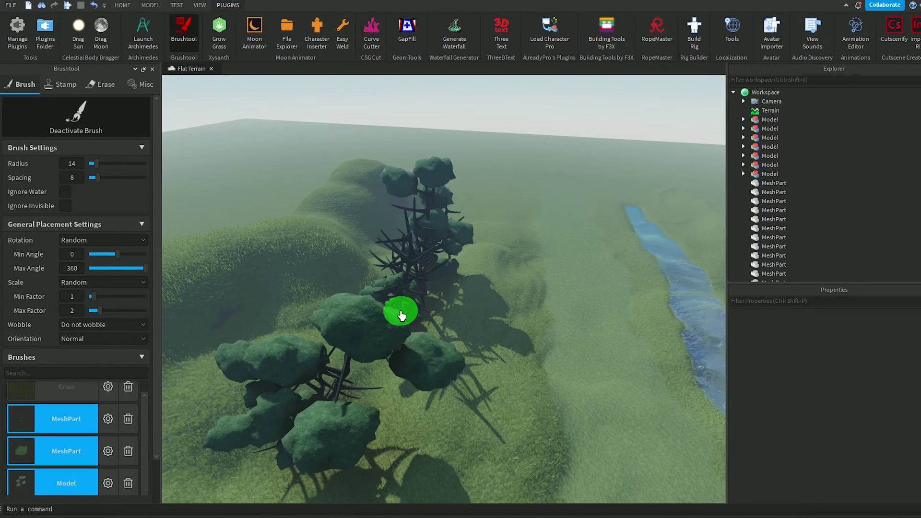
pyautogui.hotkey('ctrl', 'z')
pyautogui.hotkey('ctrl', 'z')
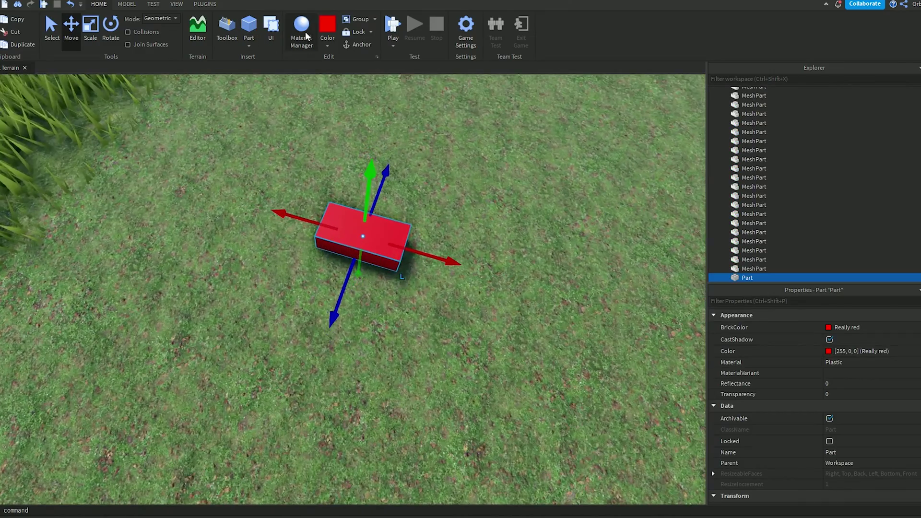
# - Make the red block crimson Fabric, resize it with F3X Building Tools, and rotate it upright
pyautogui.click(305, 36)
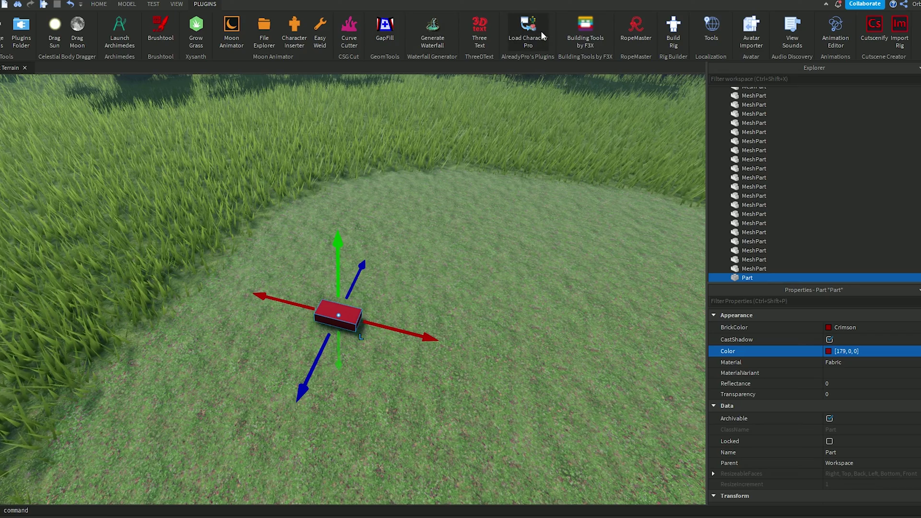
pyautogui.click(598, 36)
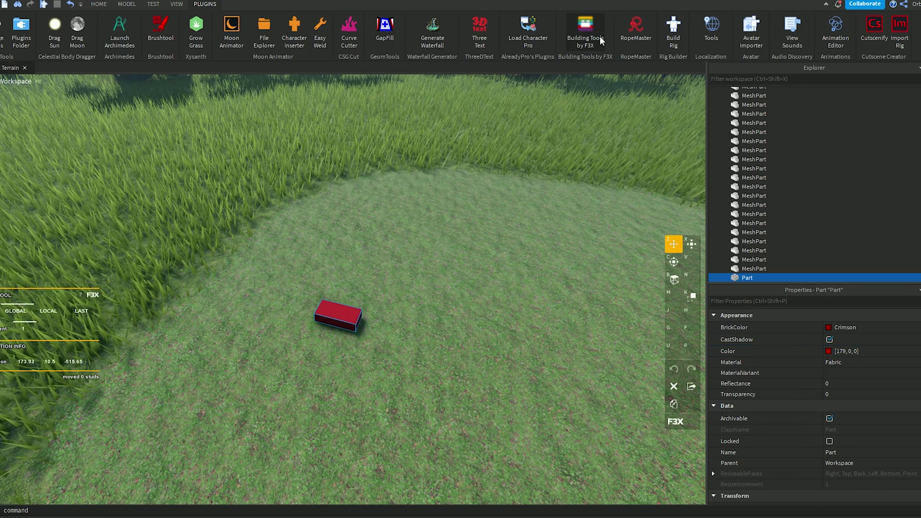
pyautogui.press('f')
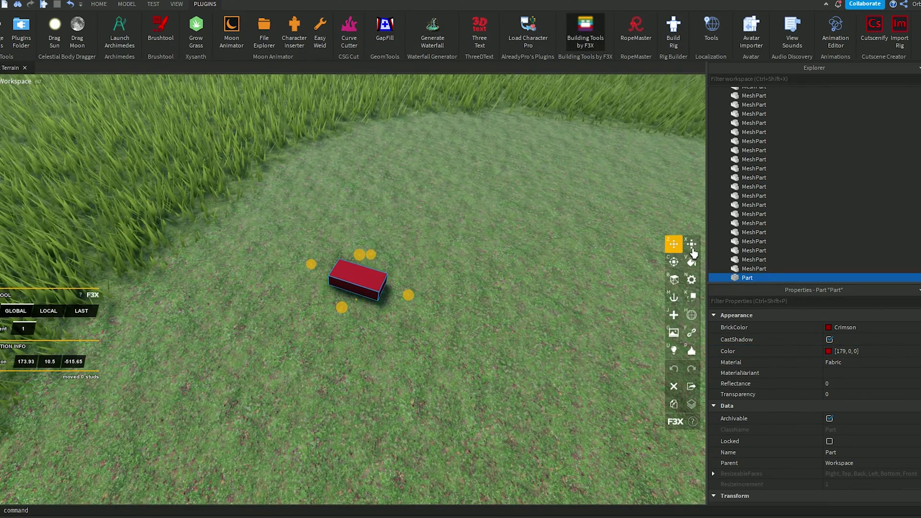
pyautogui.hotkey('ctrl', 't')
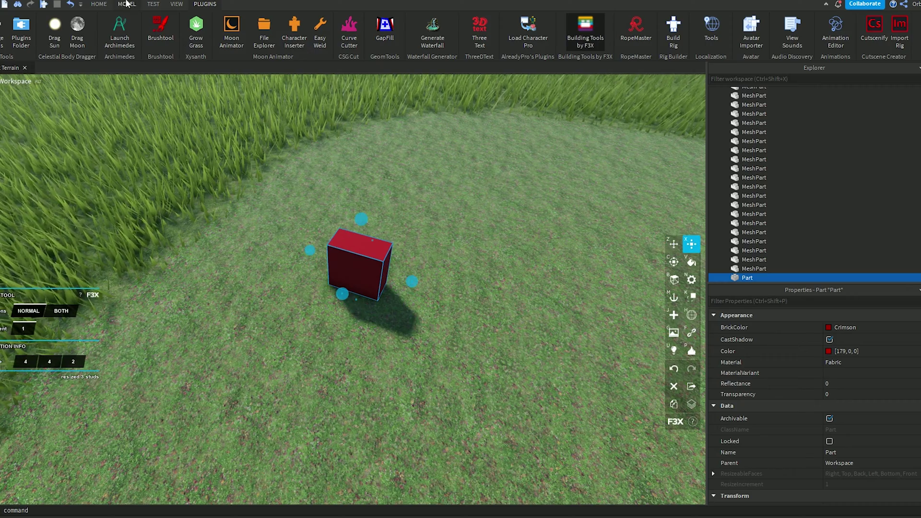
pyautogui.click(586, 32)
pyautogui.click(99, 4)
pyautogui.click(110, 29)
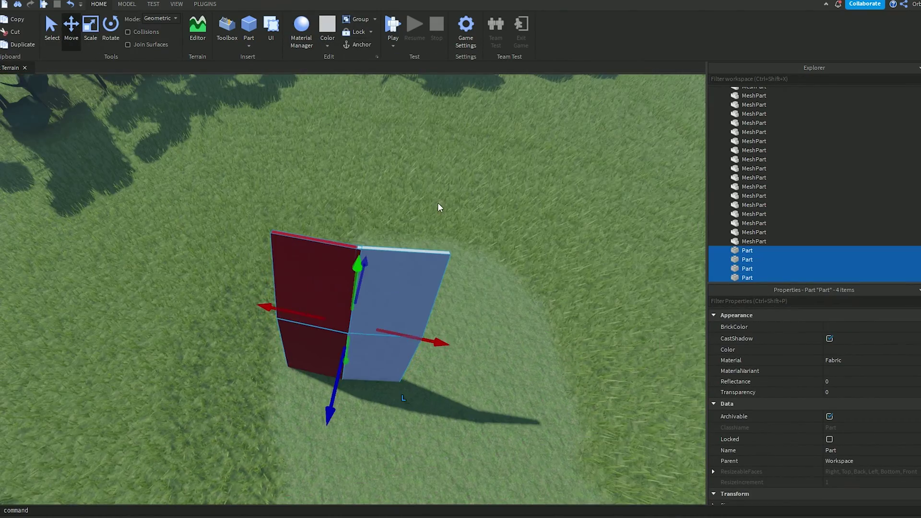
# - Rotate, move and resize the alternating red and white fabric panels into a ring
pyautogui.moveTo(246, 352); pyautogui.dragTo(192, 340)
pyautogui.hotkey('ctrl', '2')
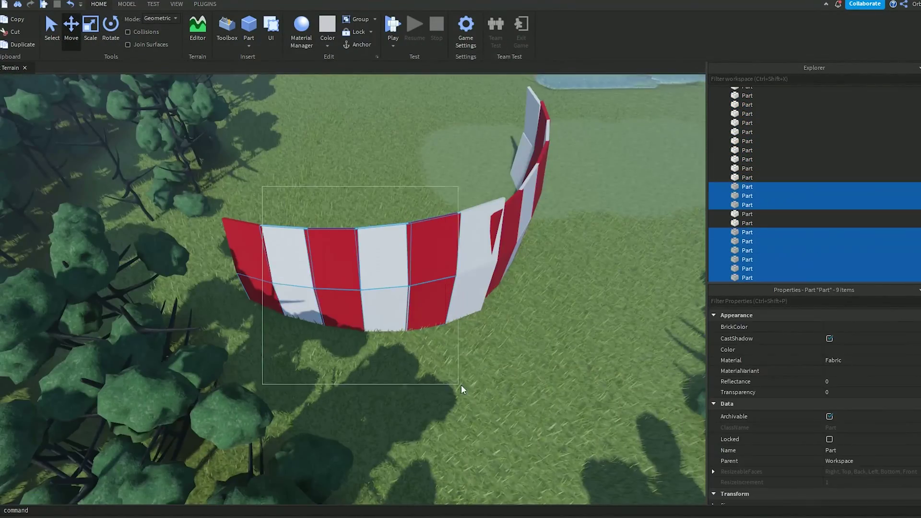
pyautogui.keyDown('ctrl'); pyautogui.click(427, 268); pyautogui.keyUp('ctrl')
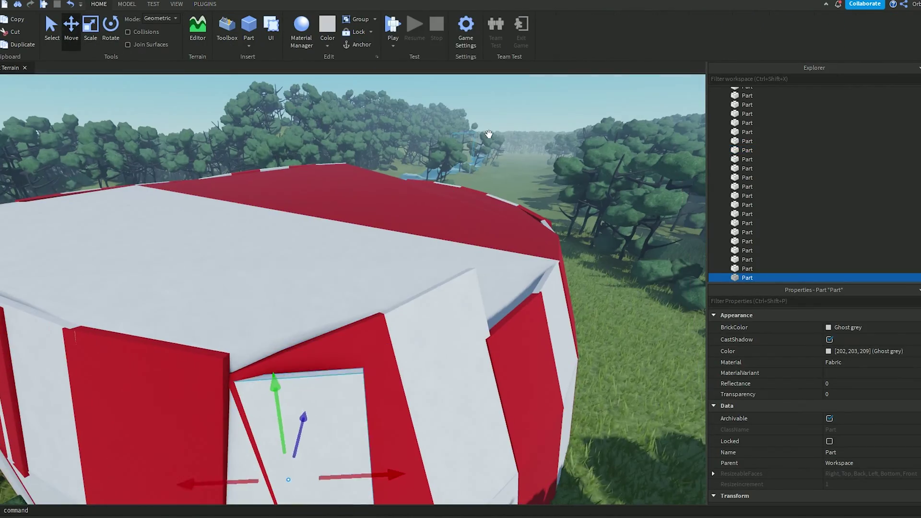
pyautogui.click(446, 364)
pyautogui.hotkey('ctrl', '3')
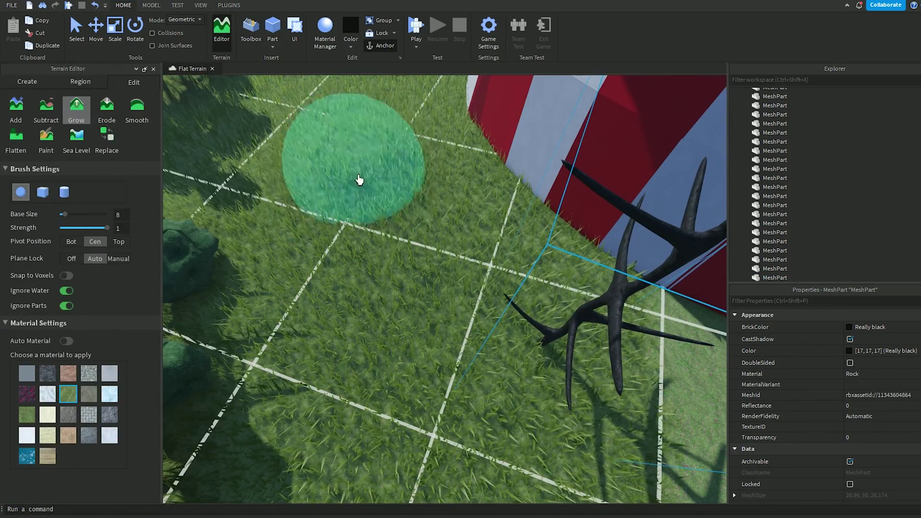
# - Zoom out over the roofed tent, its grassy path and the river
pyautogui.scroll(-5, 359, 180)
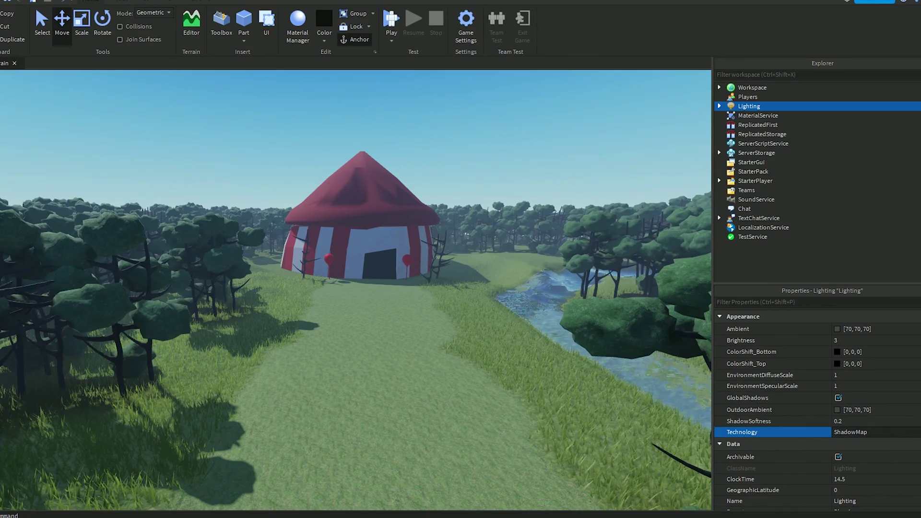
# - Set Lighting Technology to Future and change TimeOfDay to a night-time value
pyautogui.click(855, 448)
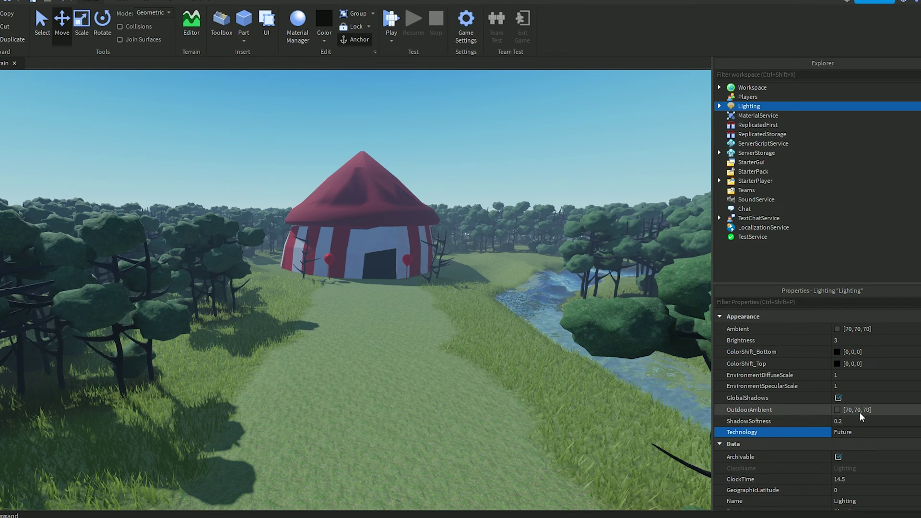
pyautogui.scroll(-3, 847, 379)
pyautogui.scroll(-1, 848, 375)
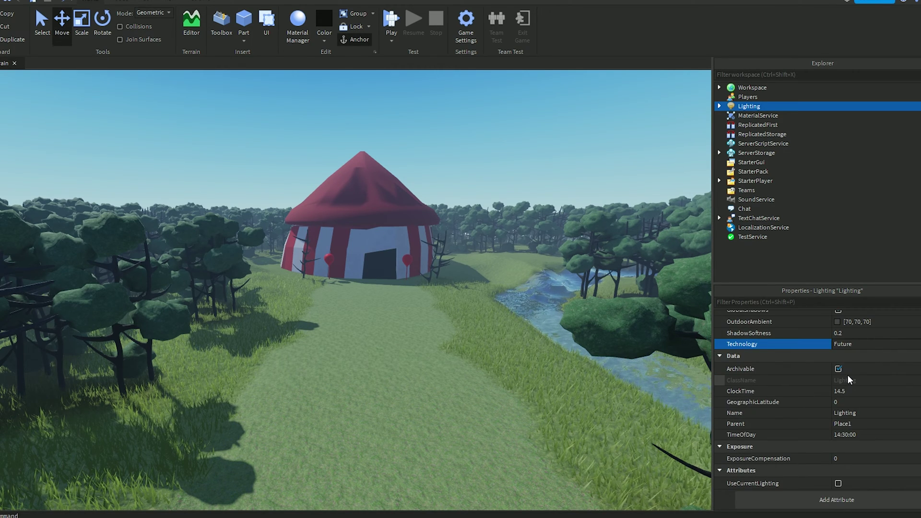
pyautogui.click(855, 434)
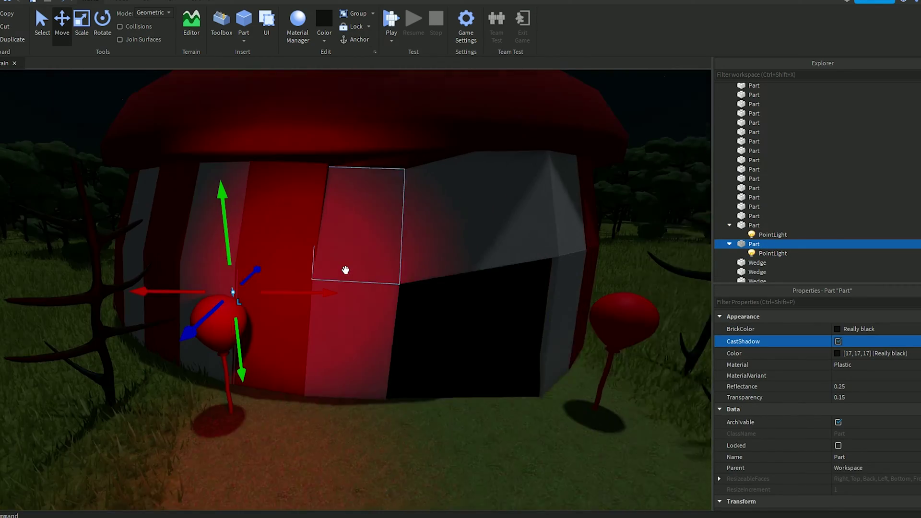
# - Duplicate the part beside the tent, then insert a SpawnLocation on the path and adjust its height
pyautogui.hotkey('ctrl', 'd')
pyautogui.moveTo(331, 292); pyautogui.dragTo(476, 277)
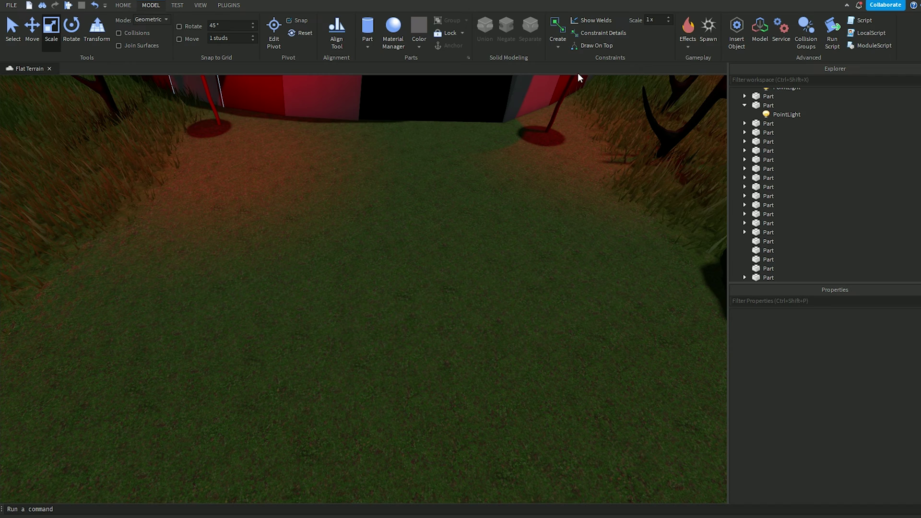
pyautogui.click(715, 35)
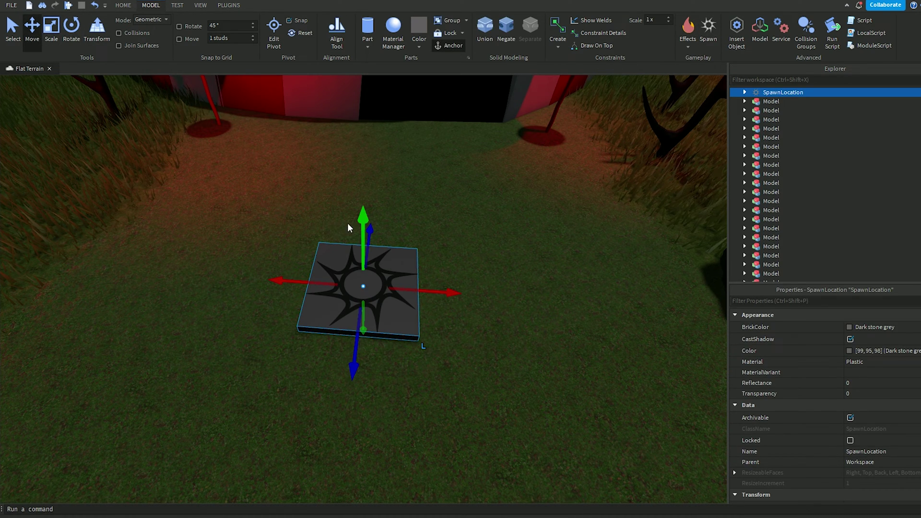
pyautogui.moveTo(363, 224); pyautogui.dragTo(363, 224)
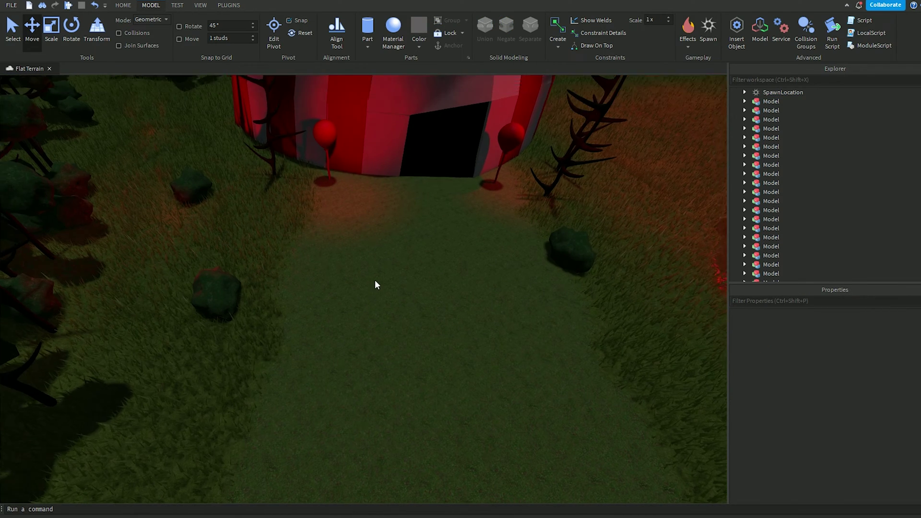
pyautogui.moveTo(375, 281); pyautogui.dragTo(375, 280, button='right')
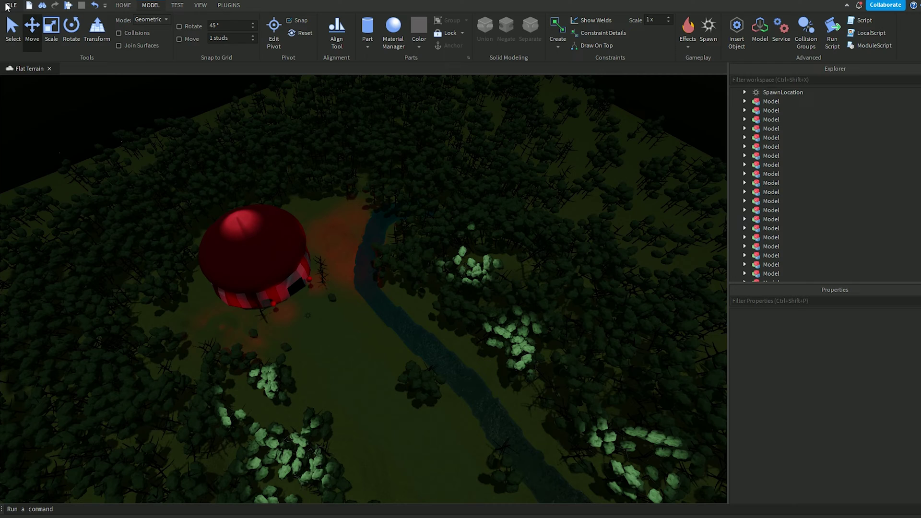
# - Start Publish to Roblox As… and keep Me as the game's creator
pyautogui.click(12, 5)
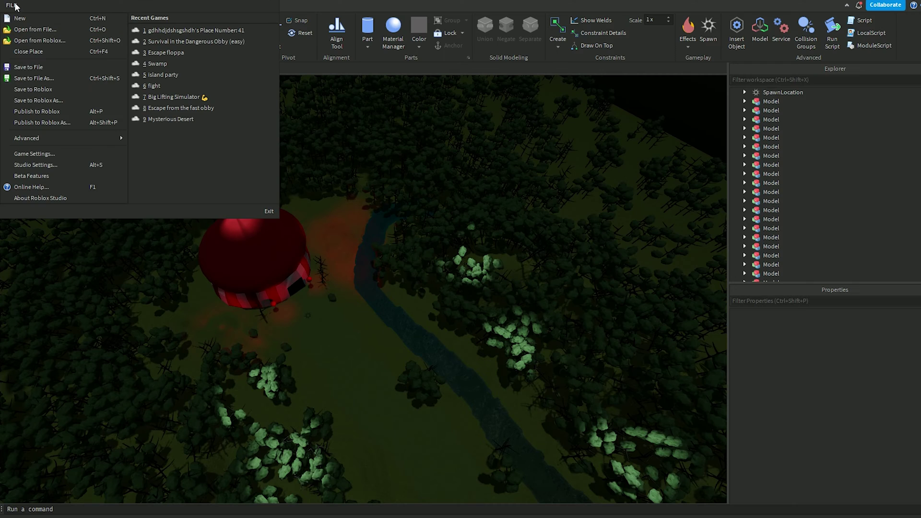
pyautogui.click(51, 121)
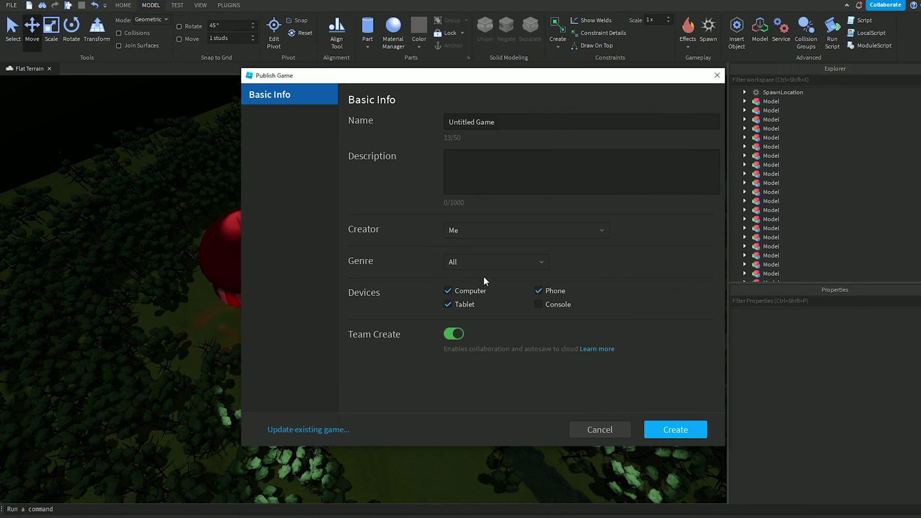
pyautogui.click(494, 234)
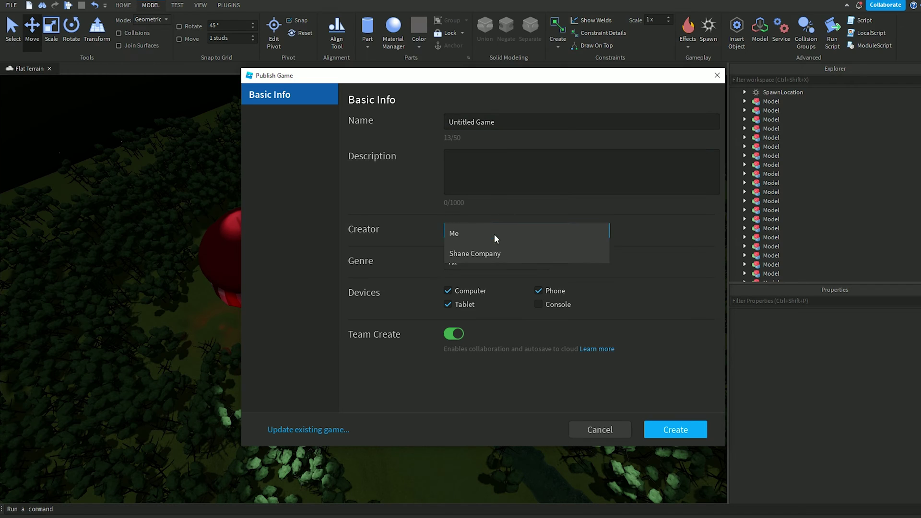
pyautogui.click(649, 286)
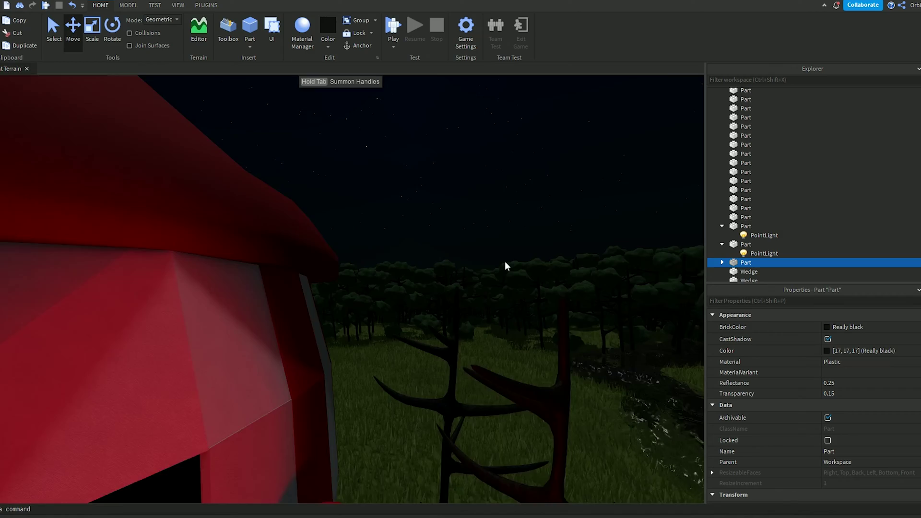
# - Look down by the red lamp and move the dark entrance part toward the spiky tree
pyautogui.moveTo(498, 278); pyautogui.dragTo(504, 264, button='right')
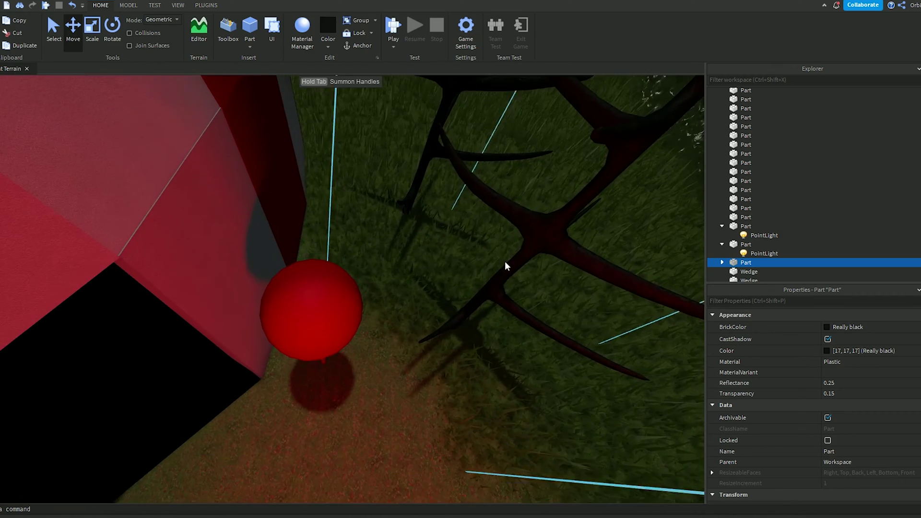
pyautogui.scroll(-3, 409, 290)
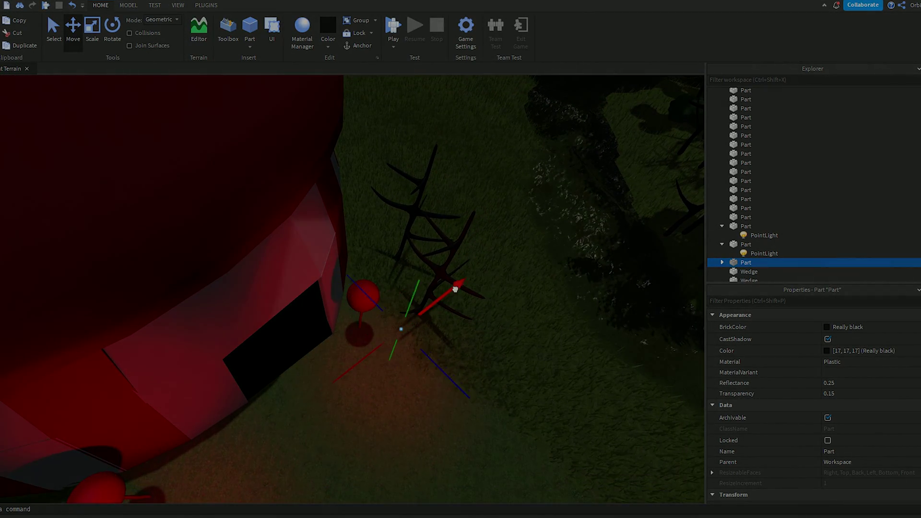
pyautogui.moveTo(409, 291)
pyautogui.mouseDown()
pyautogui.moveTo(483, 357)
pyautogui.moveTo(414, 246)
pyautogui.mouseUp()
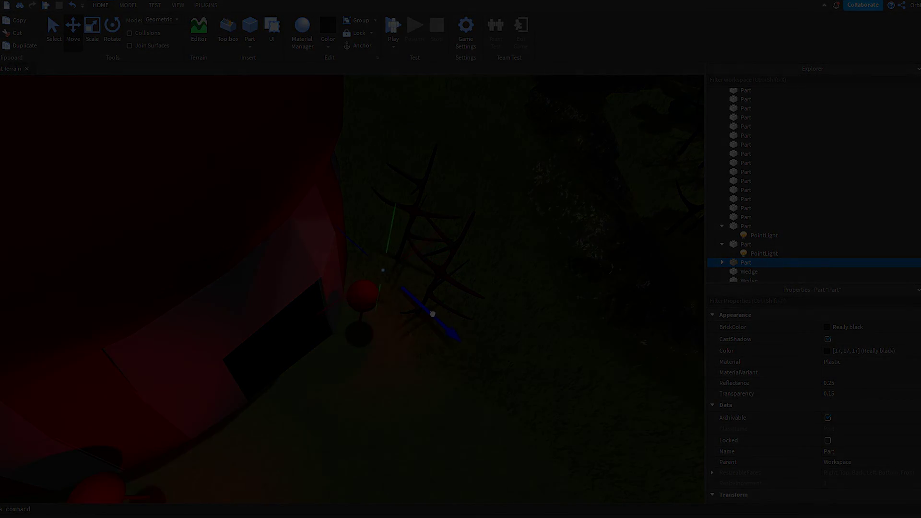